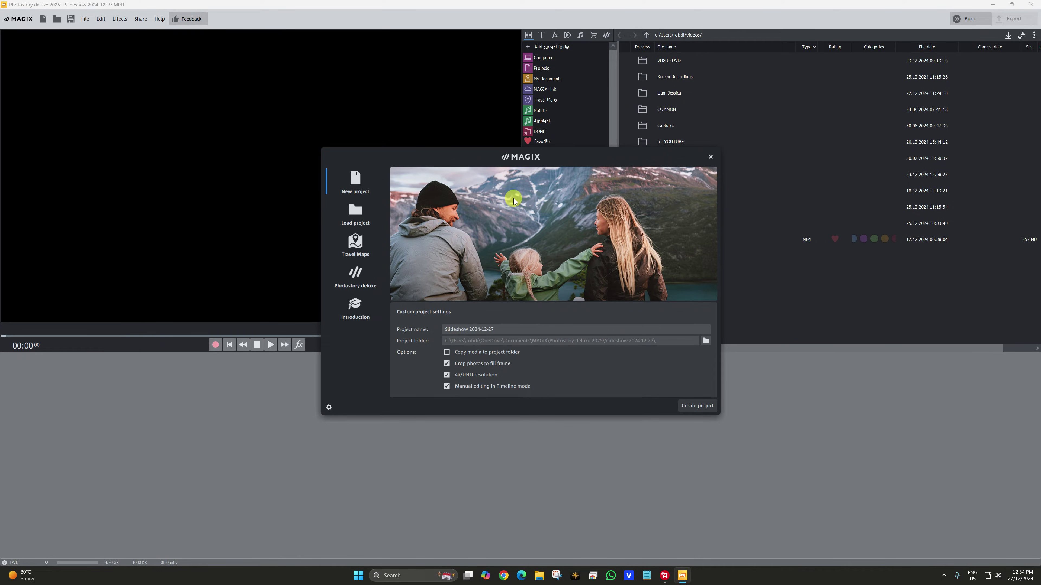
Create the project Slideshow 2024-12-27 with the chosen settings and switch it to the storyboard view
left_click(697, 405)
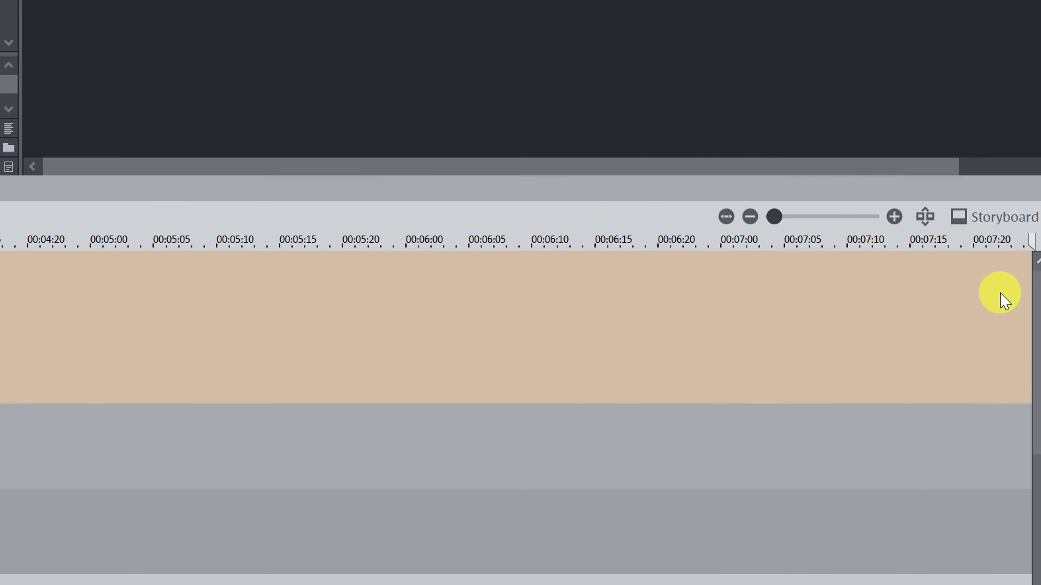
left_click(999, 217)
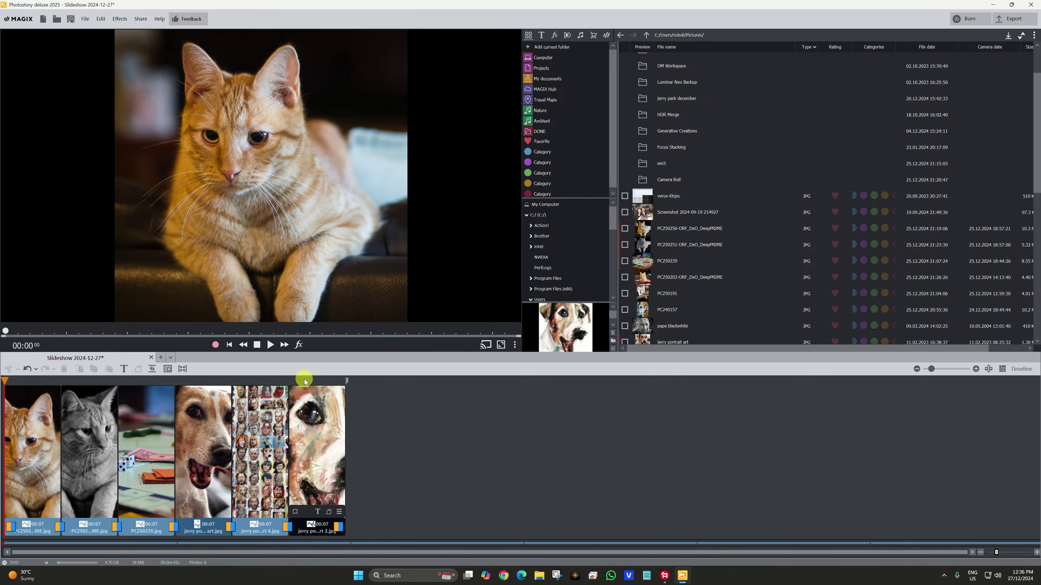
Preview the slideshow and examine the Brightness effect's contrast, HDR and gradation curve settings for the orange cat photo
left_click(270, 345)
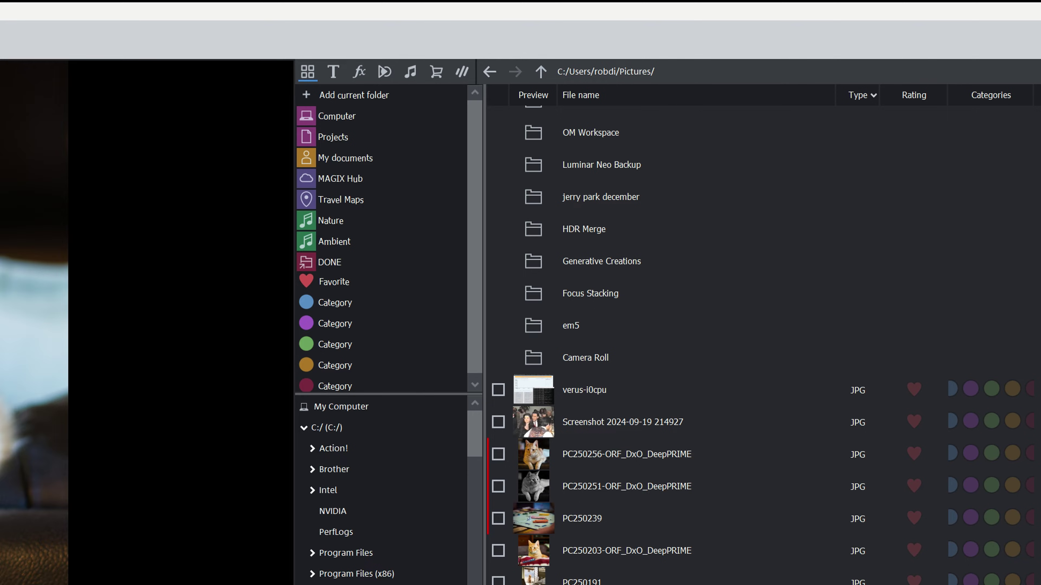
left_click(359, 73)
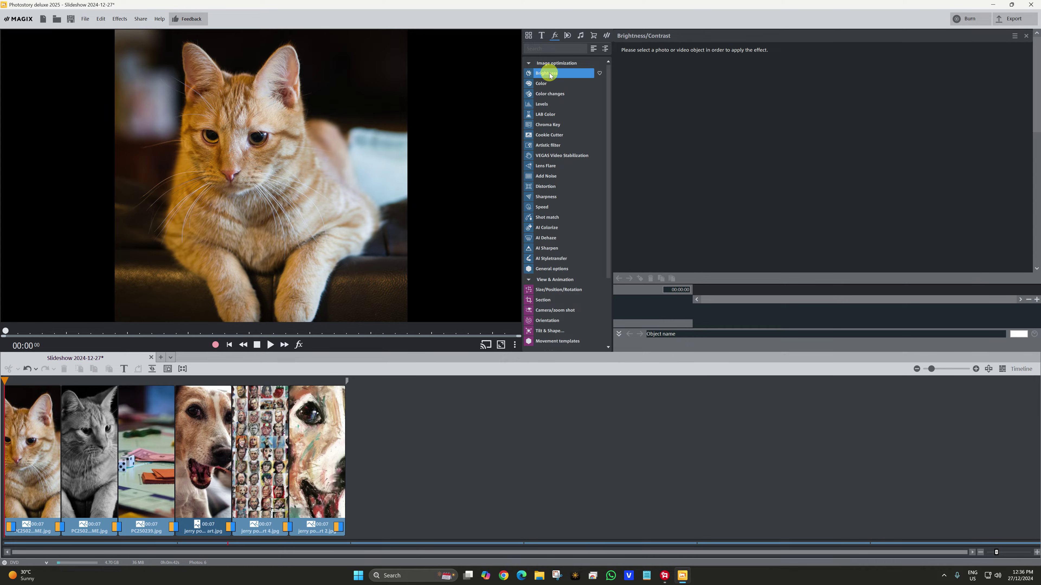
left_click(550, 74)
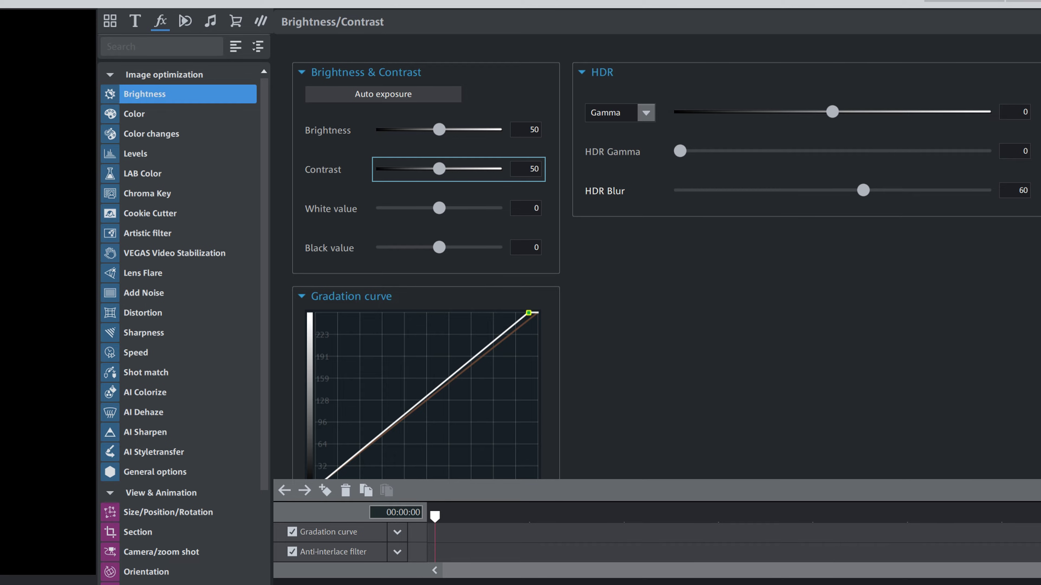
scroll(615, 246, "down", 5)
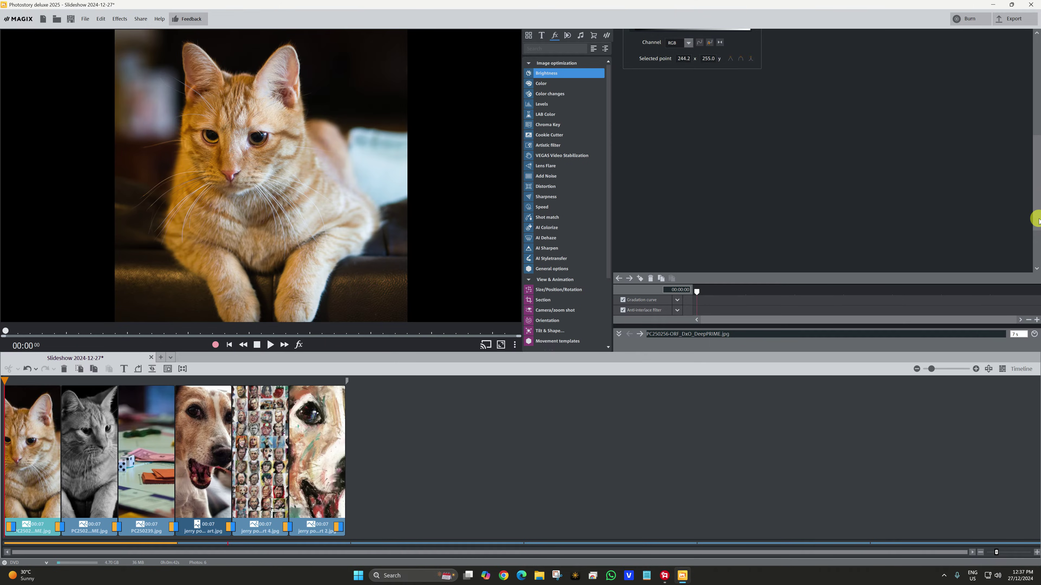
left_click_drag(1034, 216, 1038, 111)
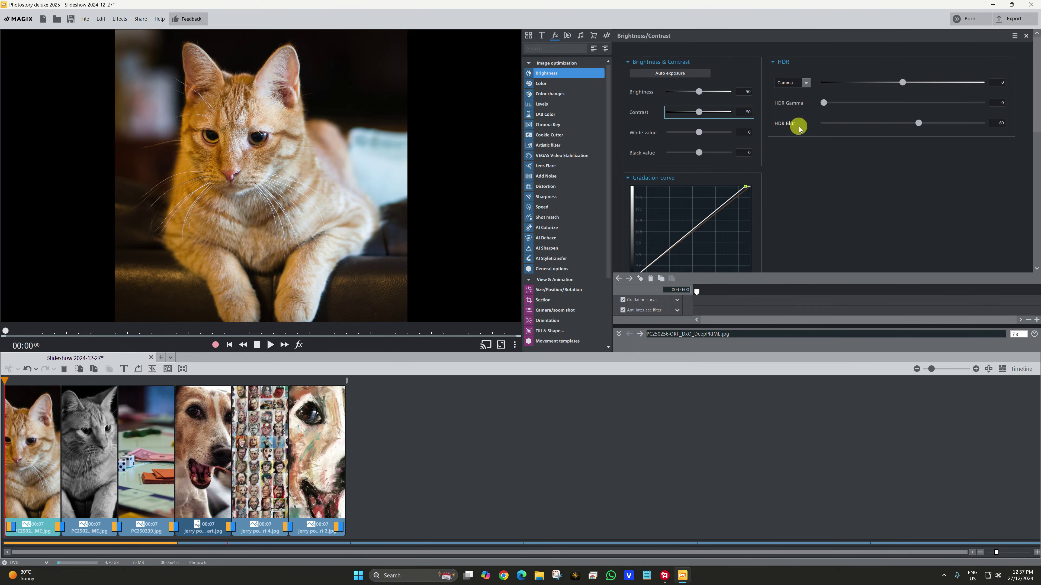
Try auto color with a saturation of 21 on the orange cat photo and undo the adjustments
key("Down")
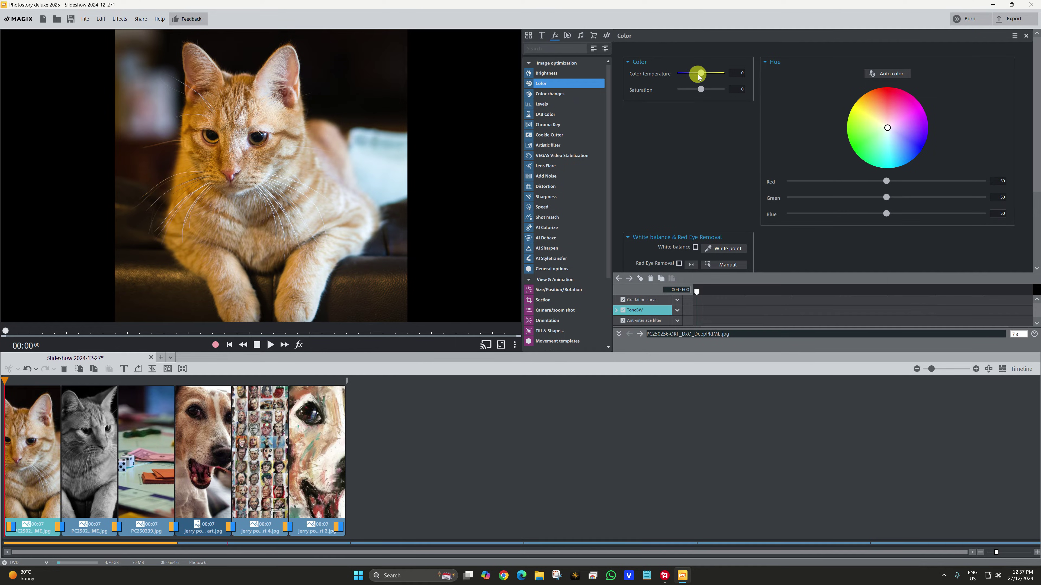
left_click(887, 74)
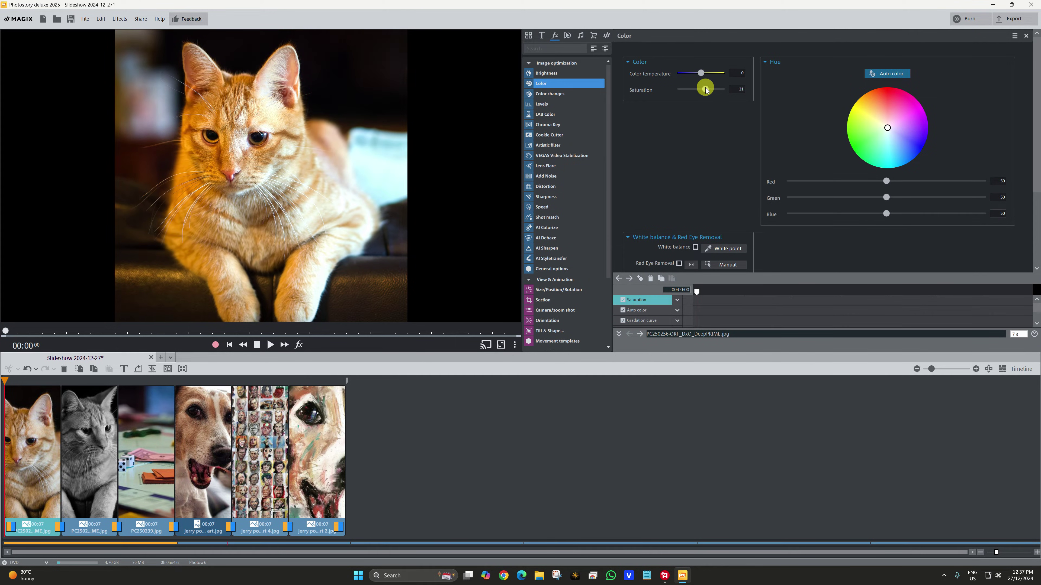
left_click(28, 369)
left_click(28, 369)
left_click(27, 369)
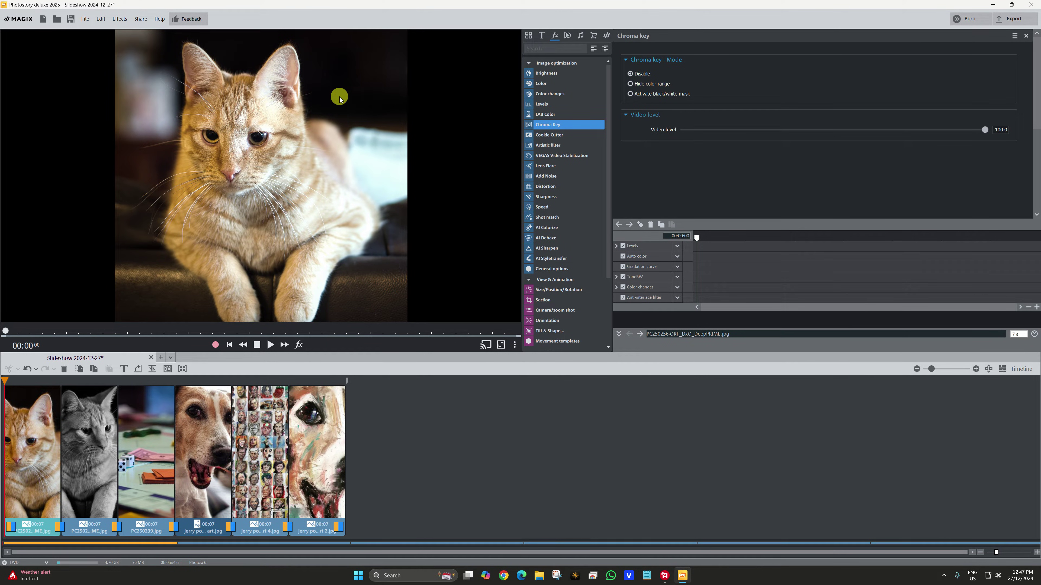
View the Cookie Cutter effect and try the Artistic filter's erosion on the orange cat photo
left_click(545, 137)
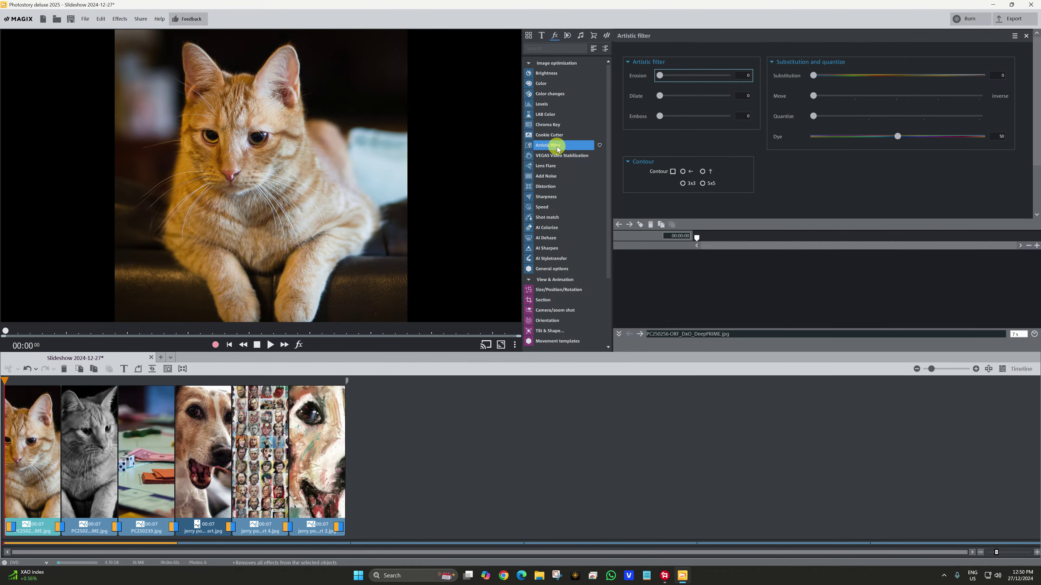
left_click_drag(659, 75, 676, 97)
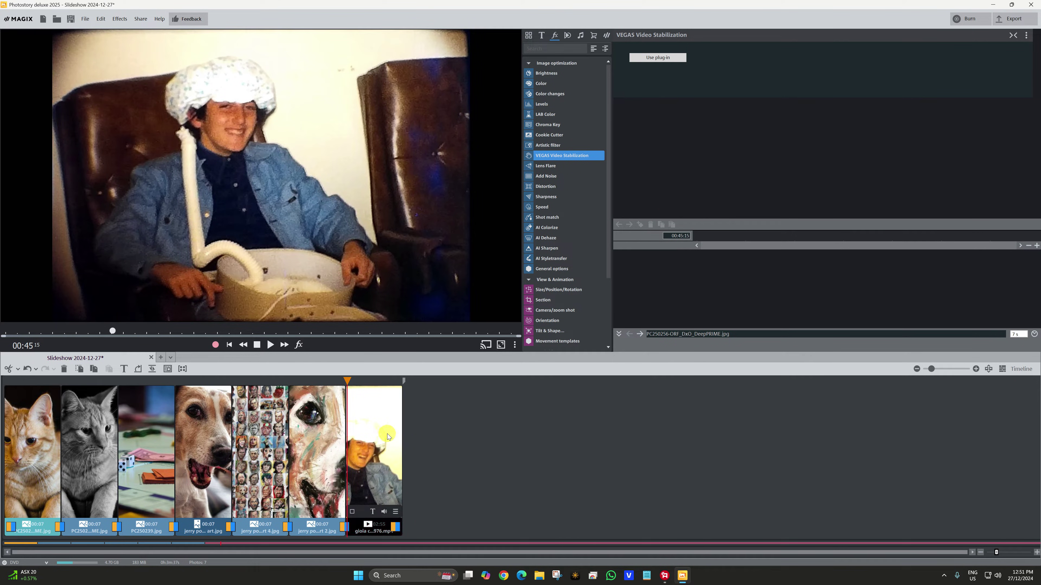
Stabilize the 1976 communion video by analyzing its motion data with VEGAS Video Stabilization, playing the clip before and after
left_click(268, 348)
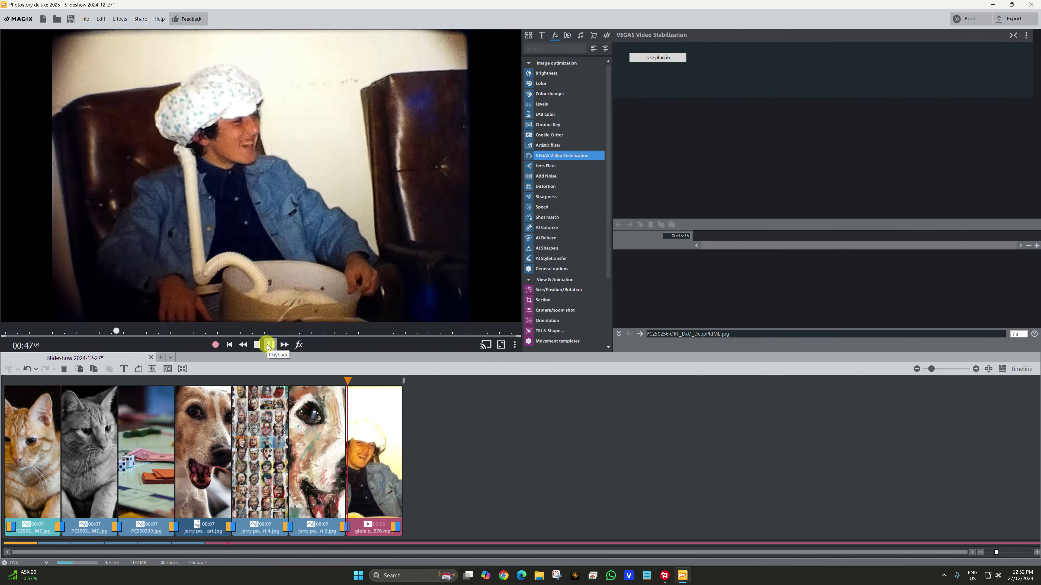
left_click(269, 343)
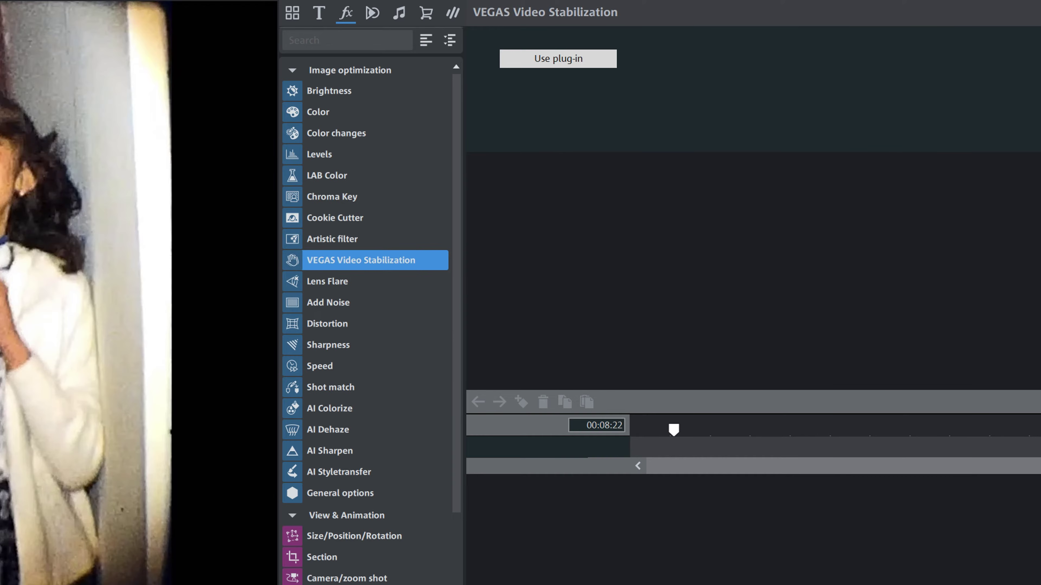
left_click(533, 58)
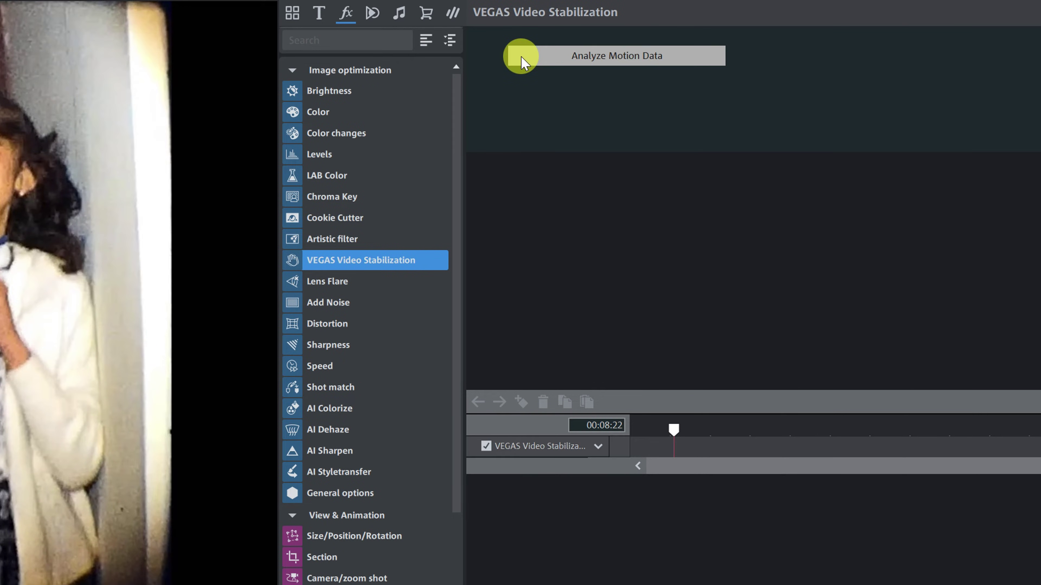
left_click(604, 60)
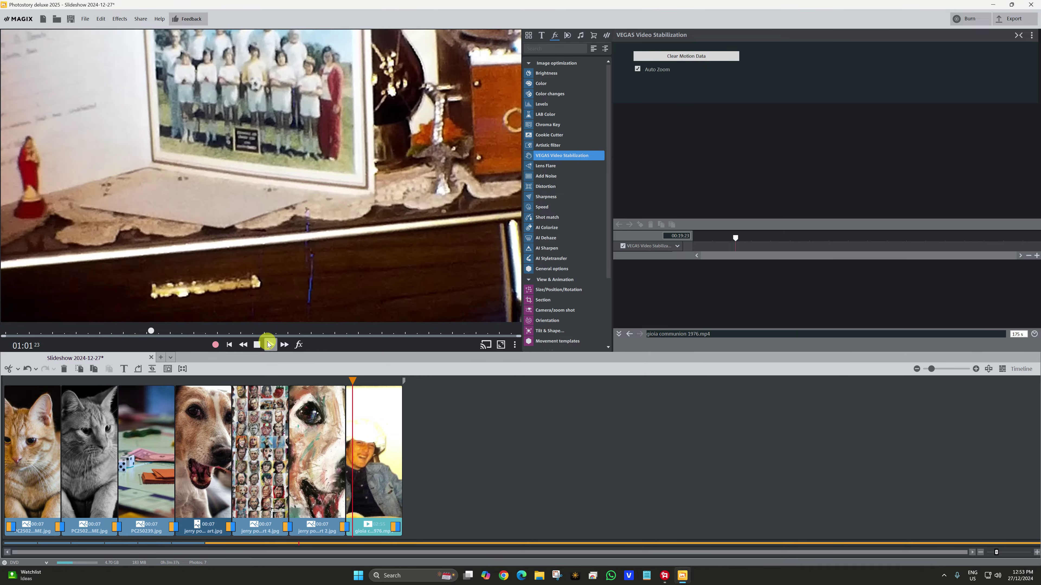
left_click(268, 345)
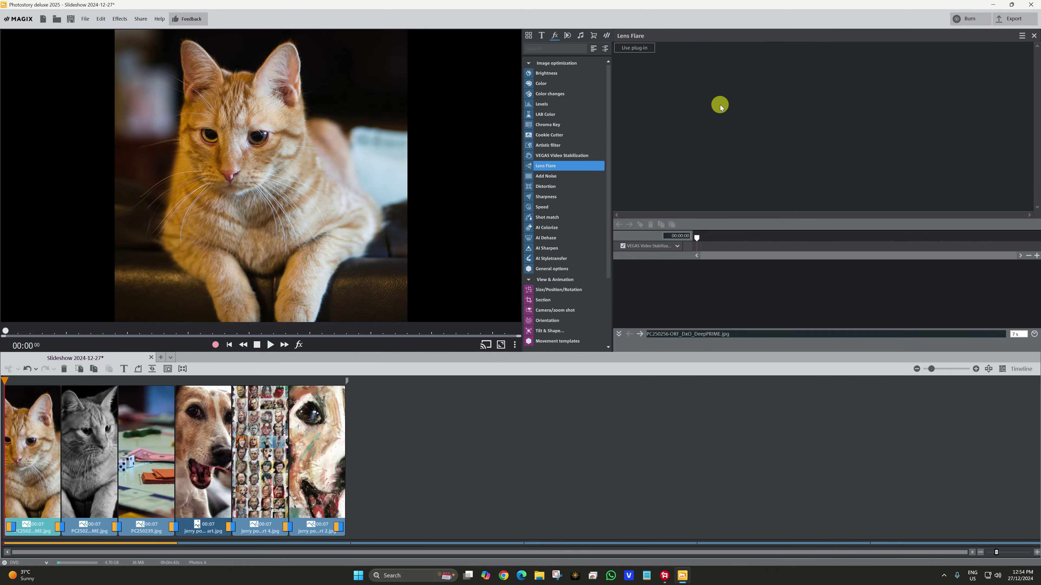
Try a Lens Flare on the orange cat photo with its intensity raised
left_click(635, 49)
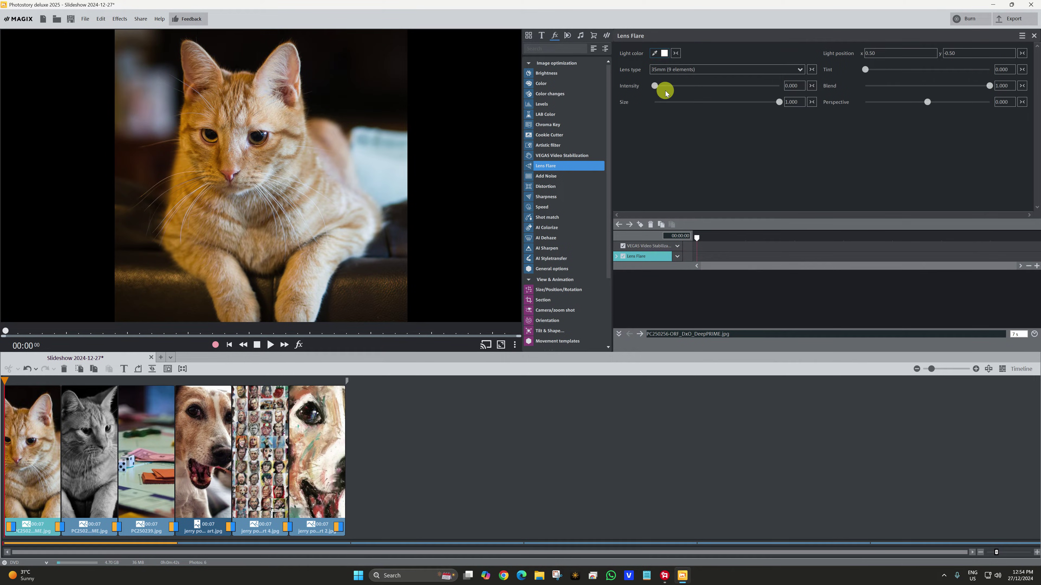
left_click_drag(654, 86, 718, 90)
Try Add Noise at a level of about 0.6 and a fisheye distortion on the orange cat photo
left_click(545, 177)
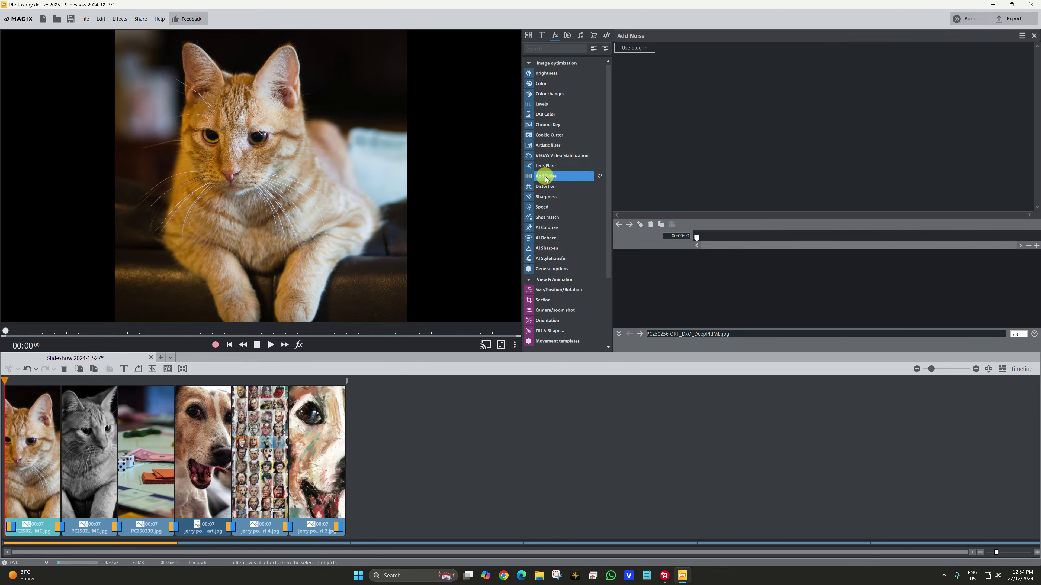
left_click(632, 48)
left_click_drag(722, 53, 752, 54)
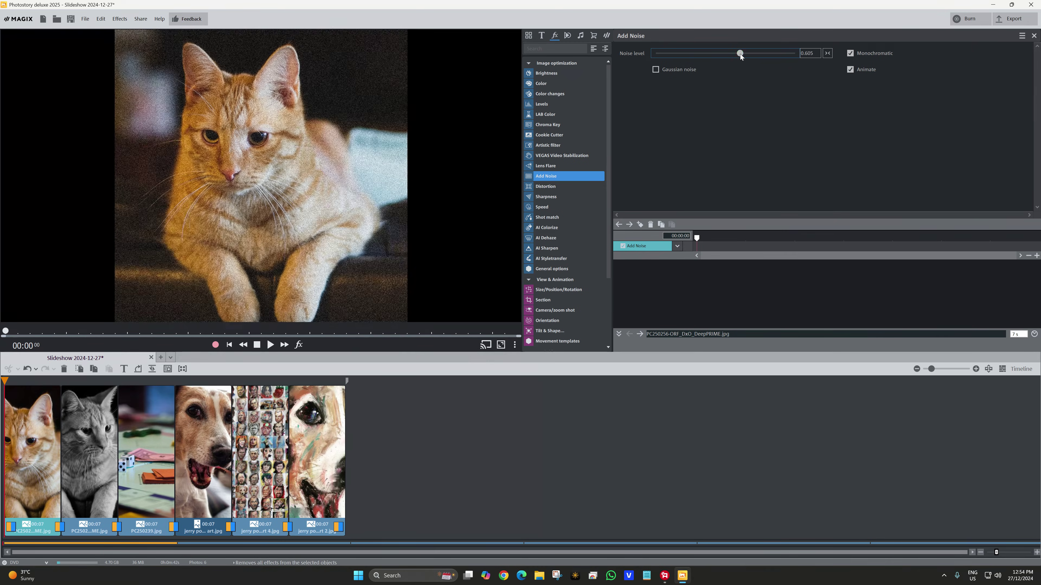
key("Down")
mouse_move(663, 134)
left_mouse_down()
mouse_move(710, 132)
mouse_move(646, 138)
mouse_move(726, 140)
mouse_move(663, 138)
left_mouse_up()
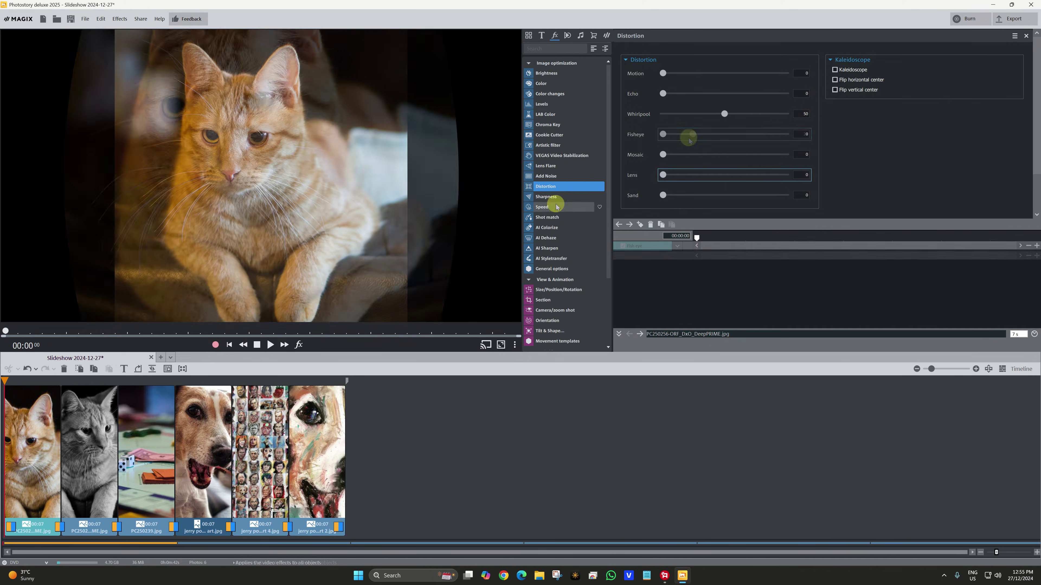
Try the Sharpness effect on the dog portrait photo with an increased sharpen amount
left_click(552, 198)
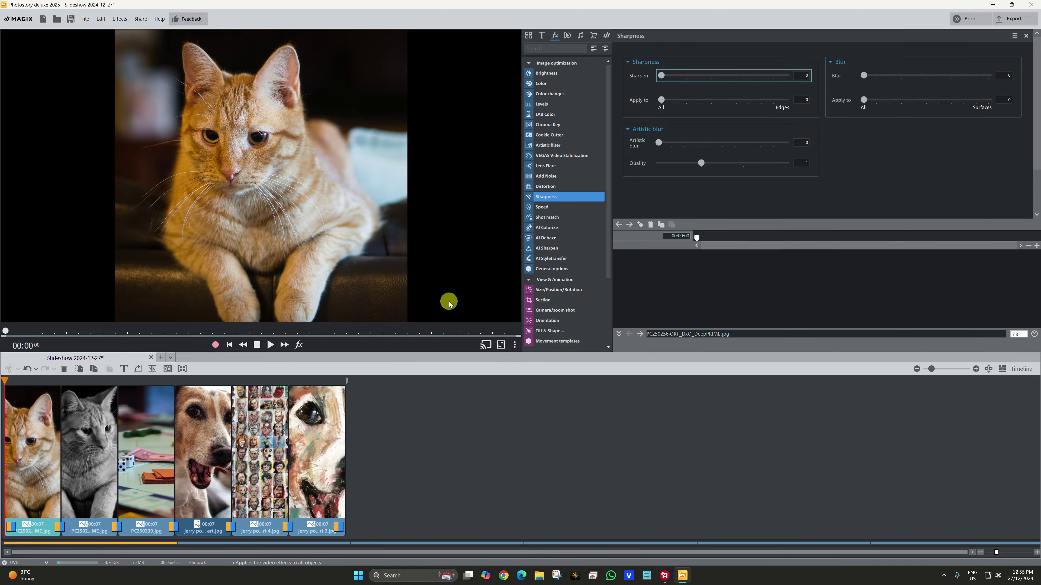
left_click(196, 468)
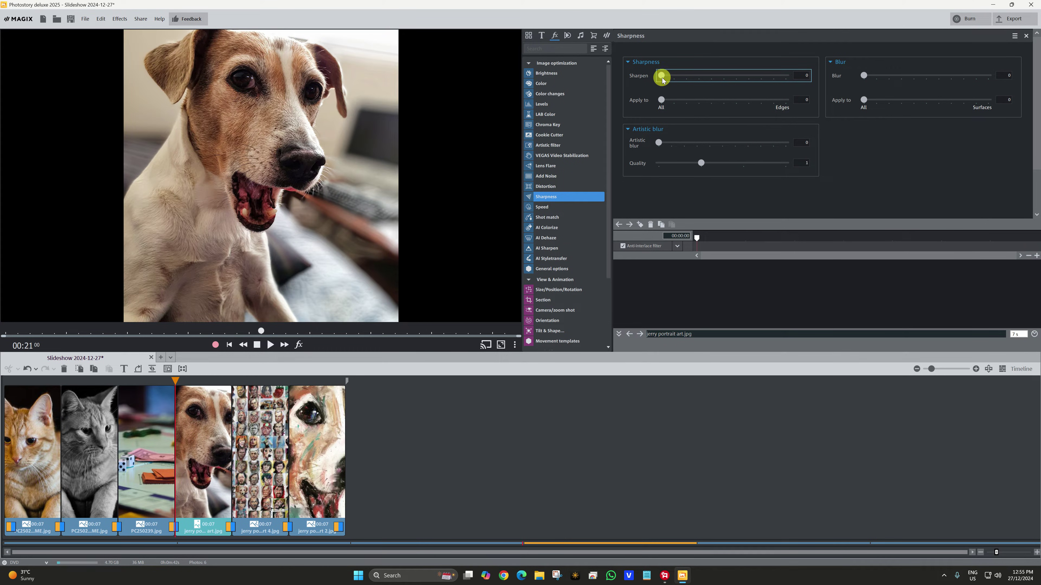
mouse_move(664, 76)
left_mouse_down()
mouse_move(711, 81)
mouse_move(681, 84)
left_mouse_up()
Play the dog video while setting its speed factor to about 1.88 and finally slowing it to 0.25
left_click(552, 208)
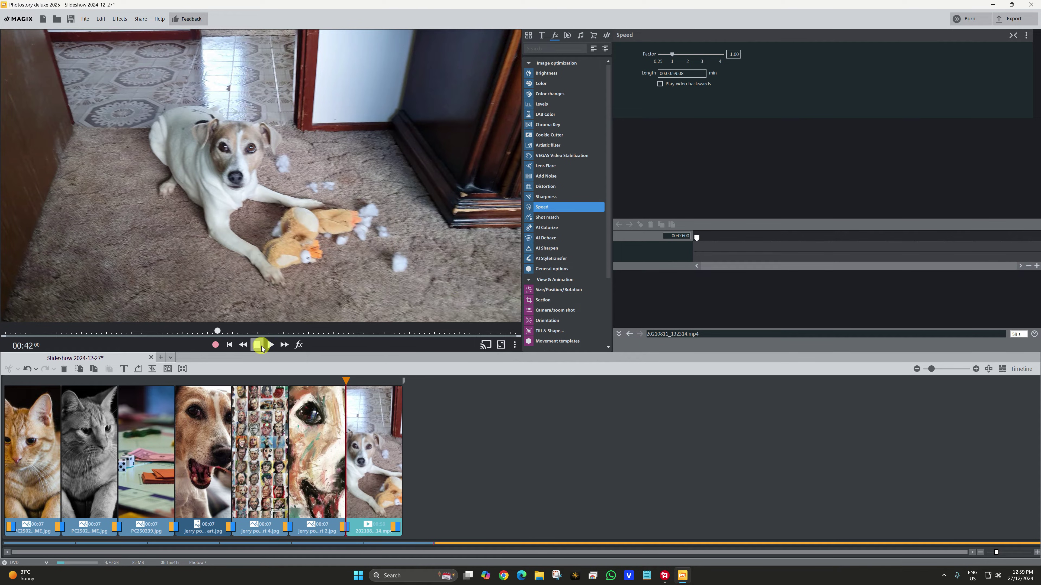
left_click(269, 345)
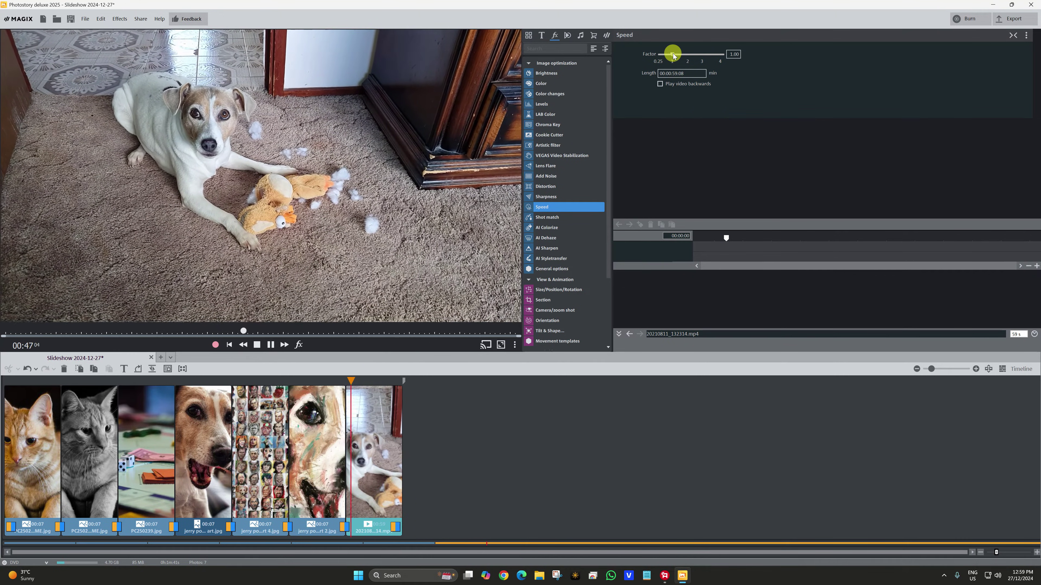
left_click_drag(673, 55, 688, 56)
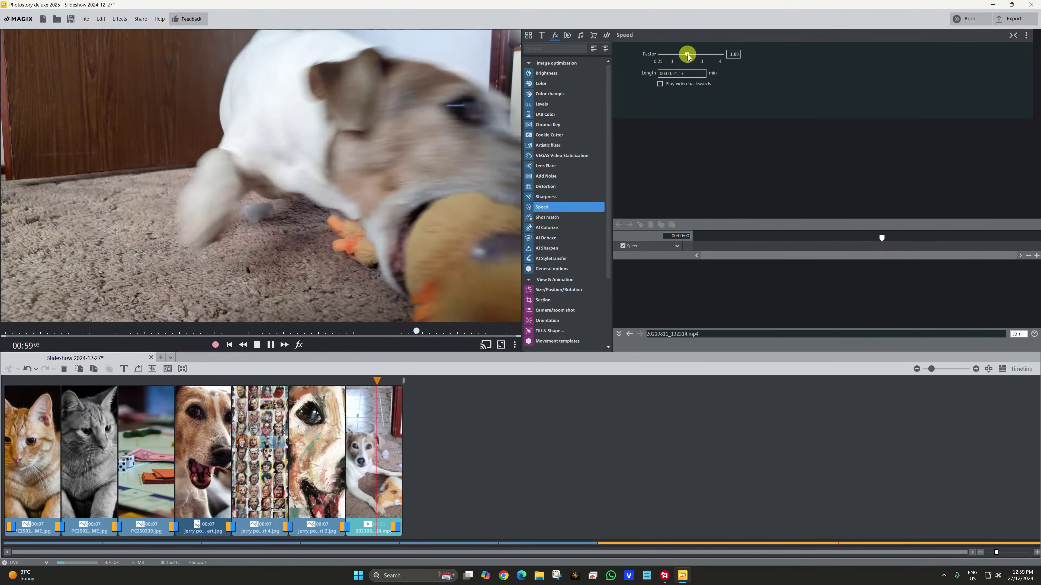
left_click_drag(688, 56, 654, 56)
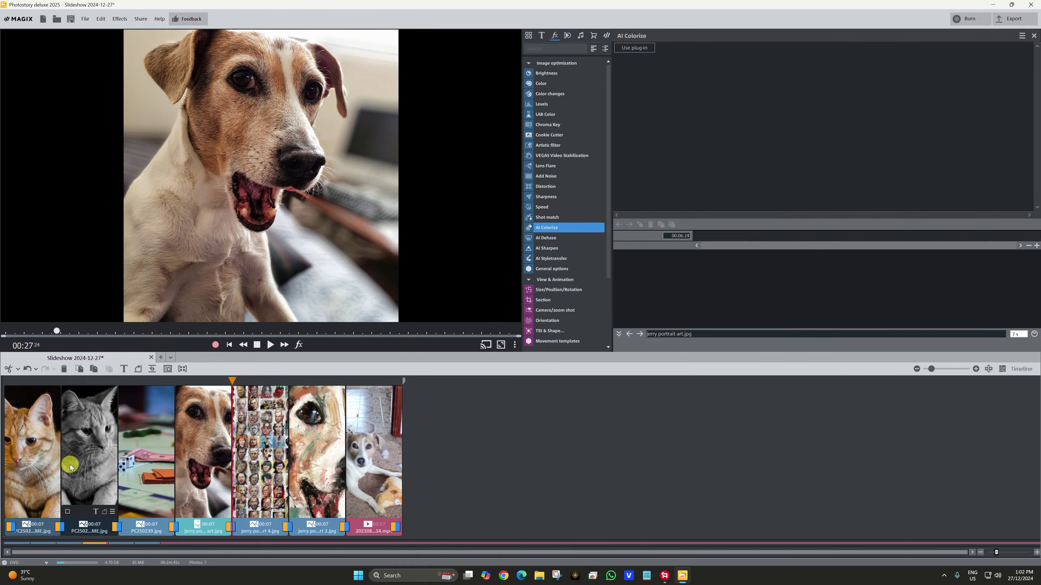
Apply AI Colorize to the black-and-white cat photo, compare it with the orange cat photo and adjust the shift between green and red
left_click(89, 459)
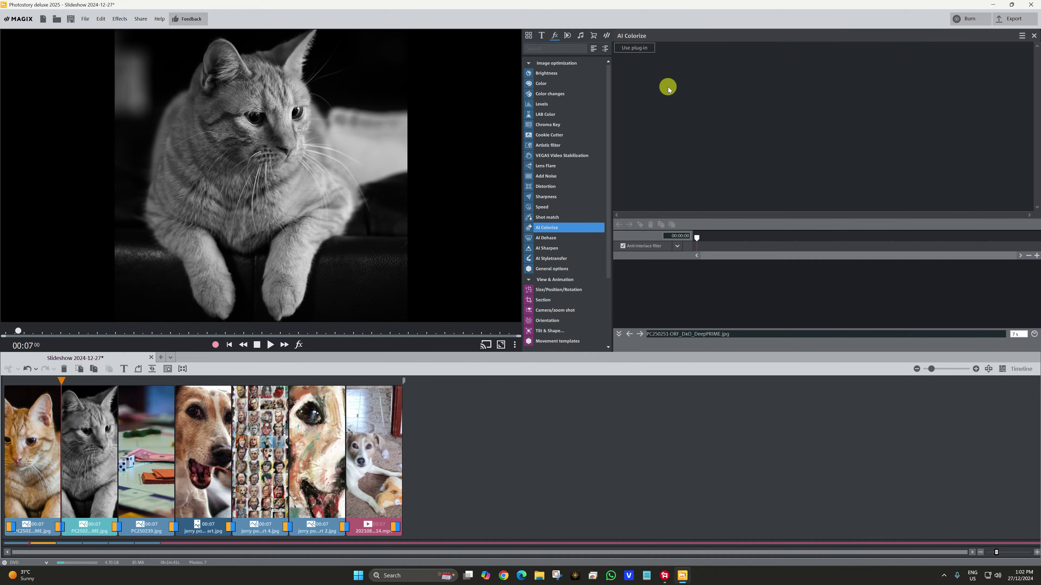
left_click(631, 49)
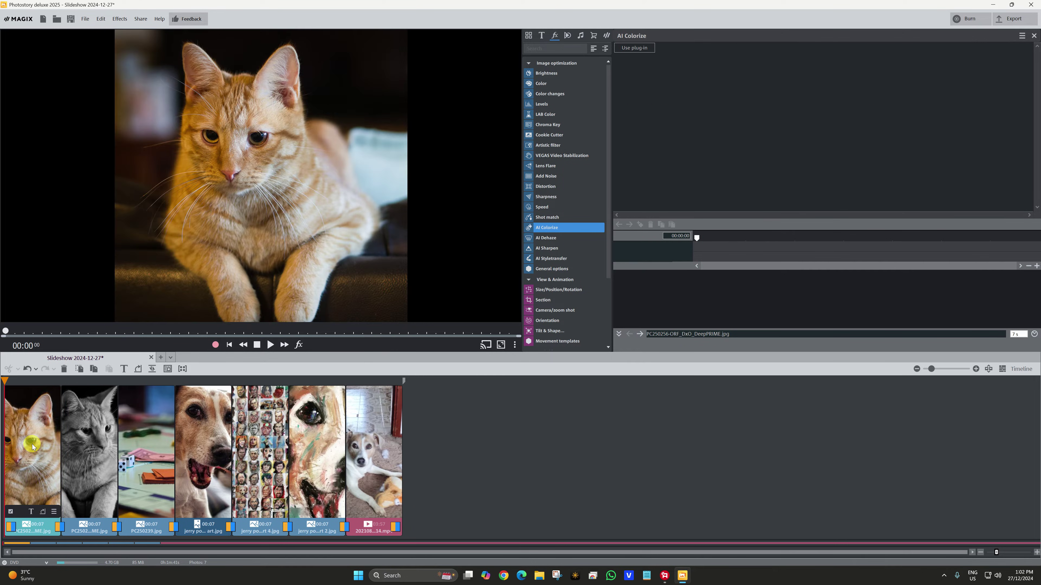
left_click(32, 444)
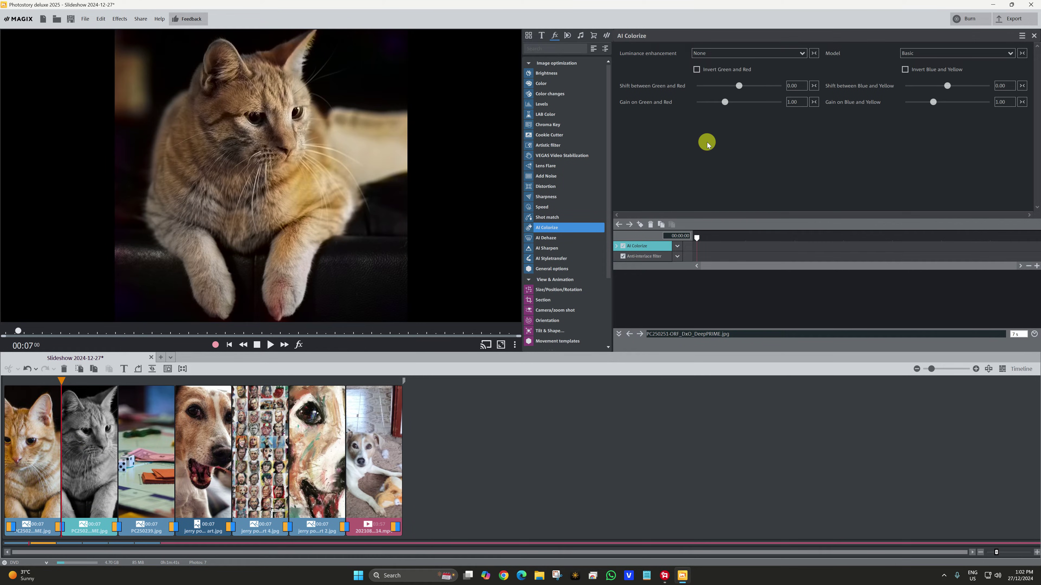
mouse_move(739, 87)
left_mouse_down()
mouse_move(750, 90)
mouse_move(741, 89)
left_mouse_up()
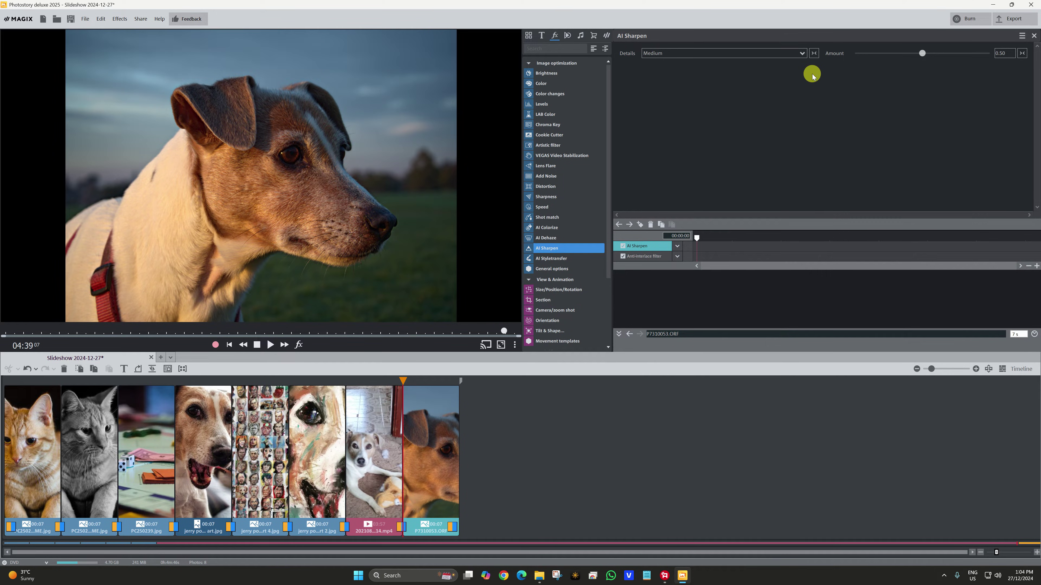
Try the Low details setting of AI Sharpen on the dog profile photo
left_click(801, 53)
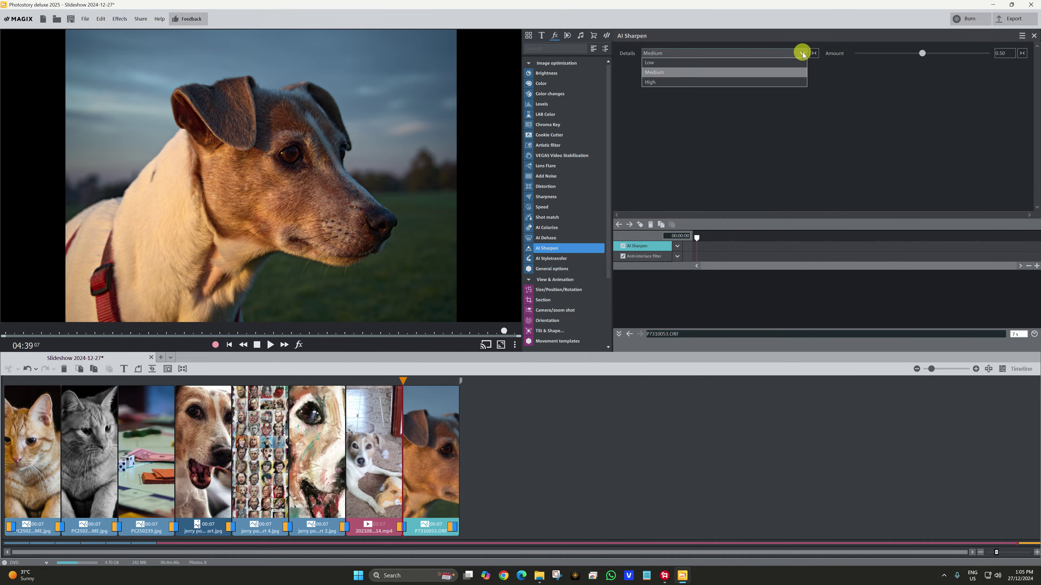
left_click(740, 62)
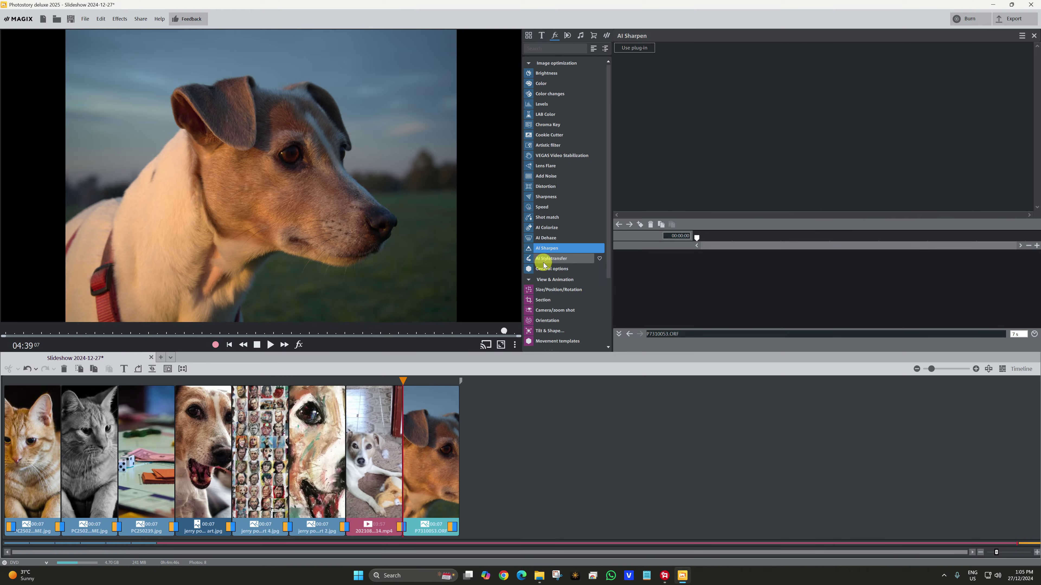
Apply AI Styletransfer to the dog profile photo in the Self Portrait (Picasso) style with Low details
left_click(545, 260)
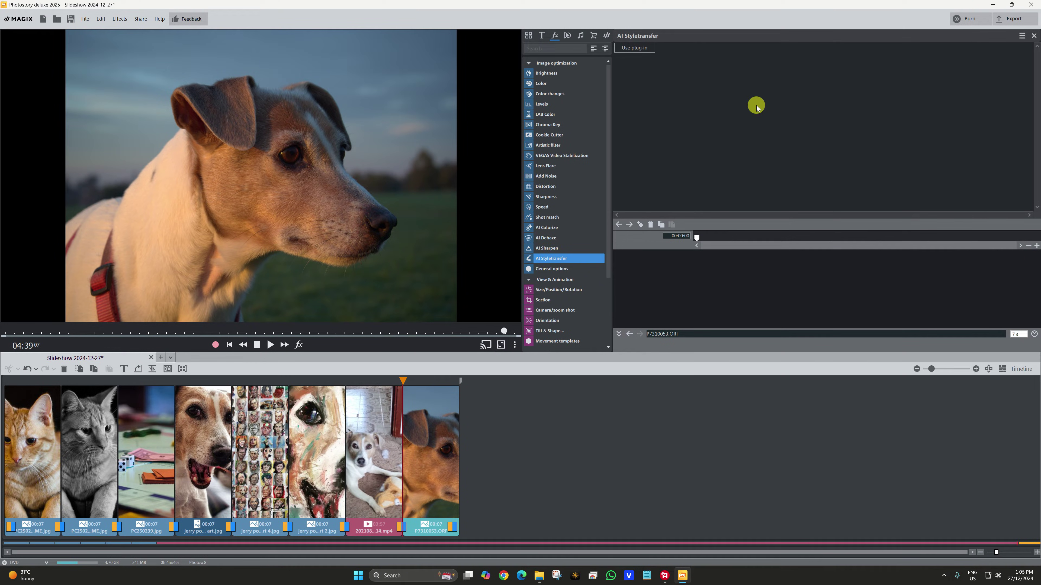
left_click(629, 48)
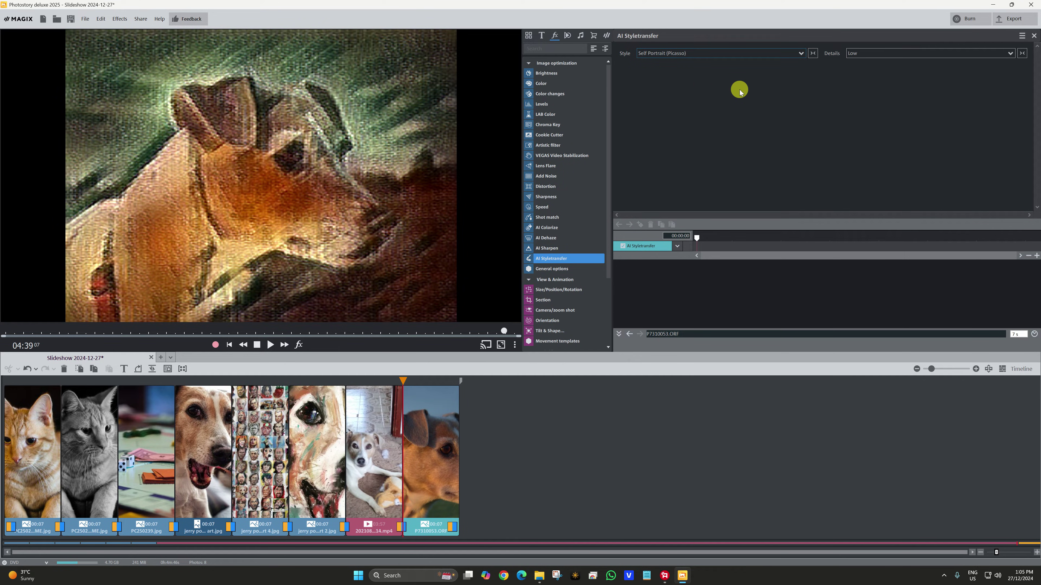
Try the Night Alley Walk (Afremov), The Great Wave of Kanagawa (Hokusai) and Fruit (Hunt) styles on the dog profile photo
left_click(800, 52)
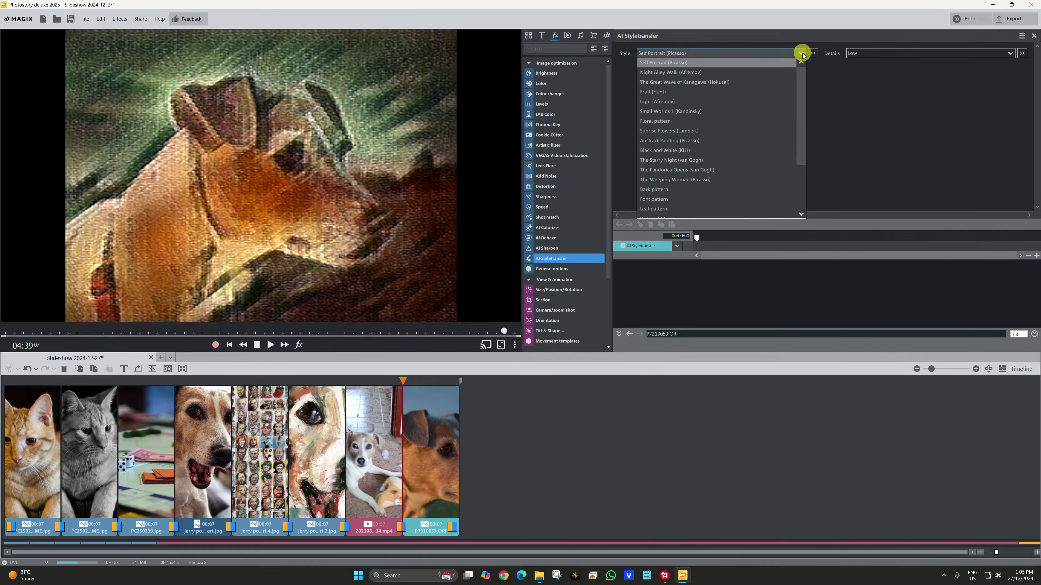
left_click(758, 72)
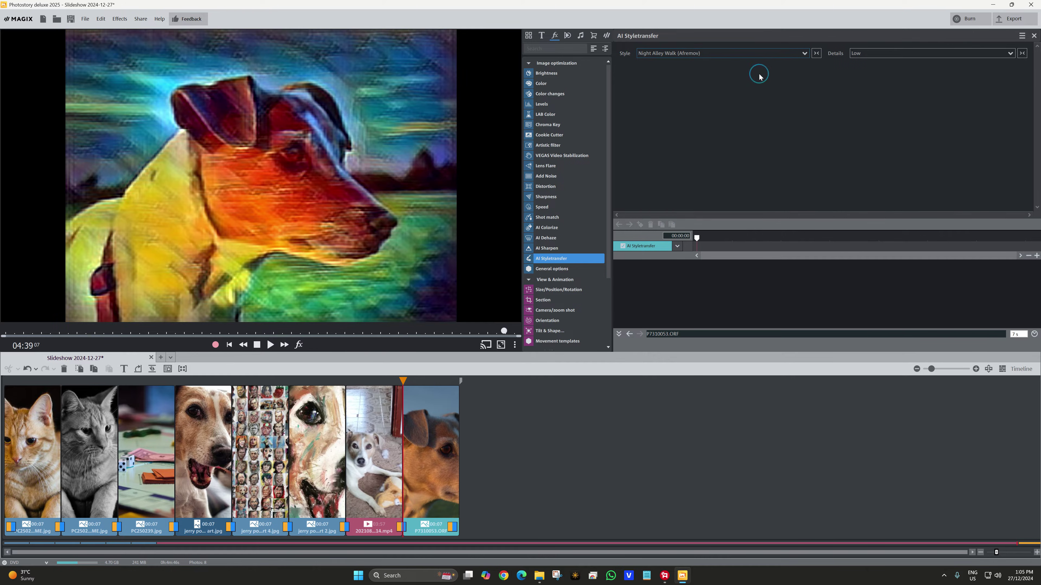
left_click(803, 55)
left_click(774, 78)
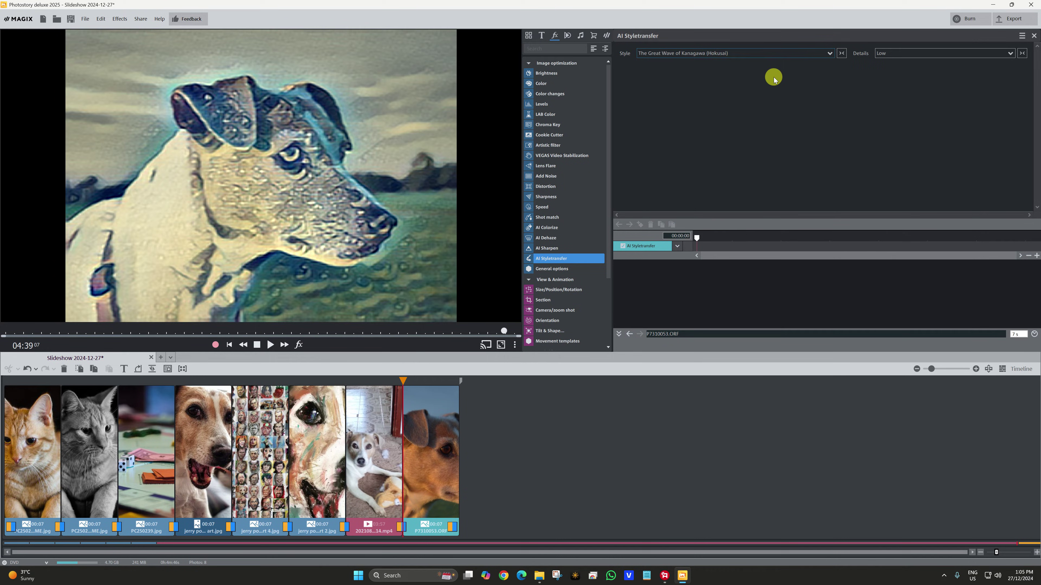
left_click(829, 54)
left_click(796, 71)
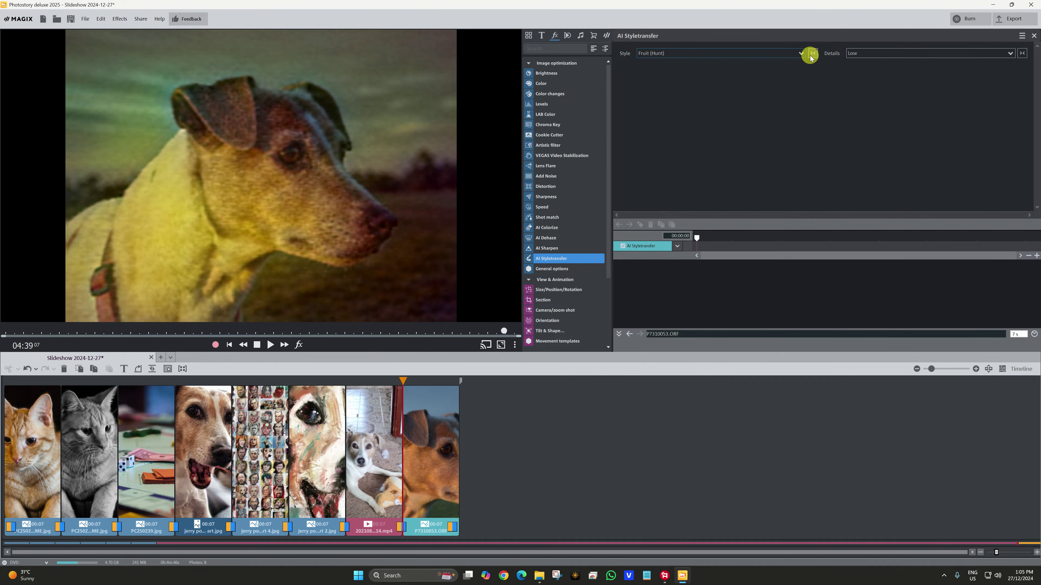
Try the Floral pattern and Font pattern transfer styles on the dog profile photo
left_click(798, 54)
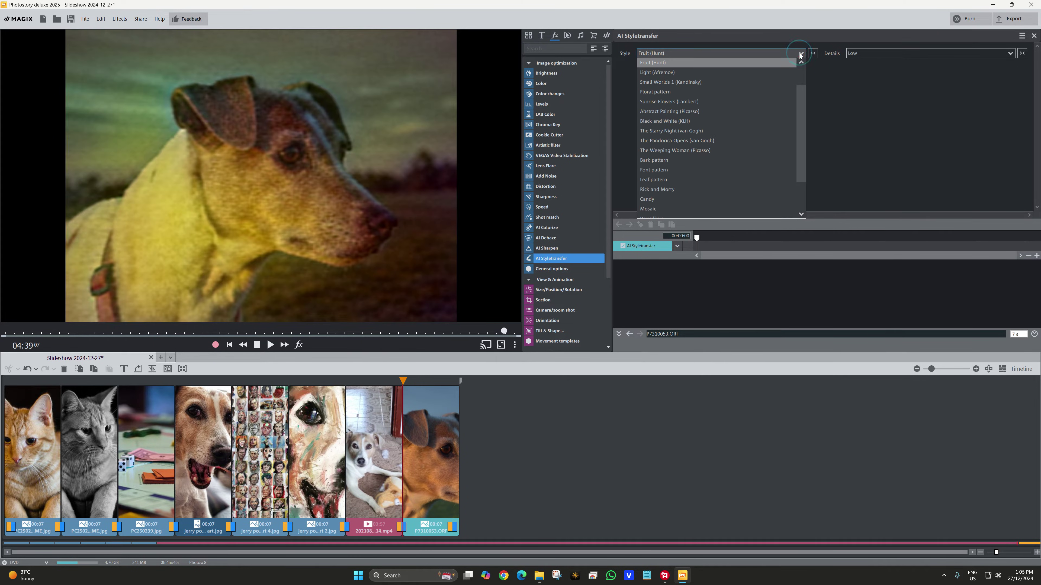
left_click(754, 88)
left_click(805, 54)
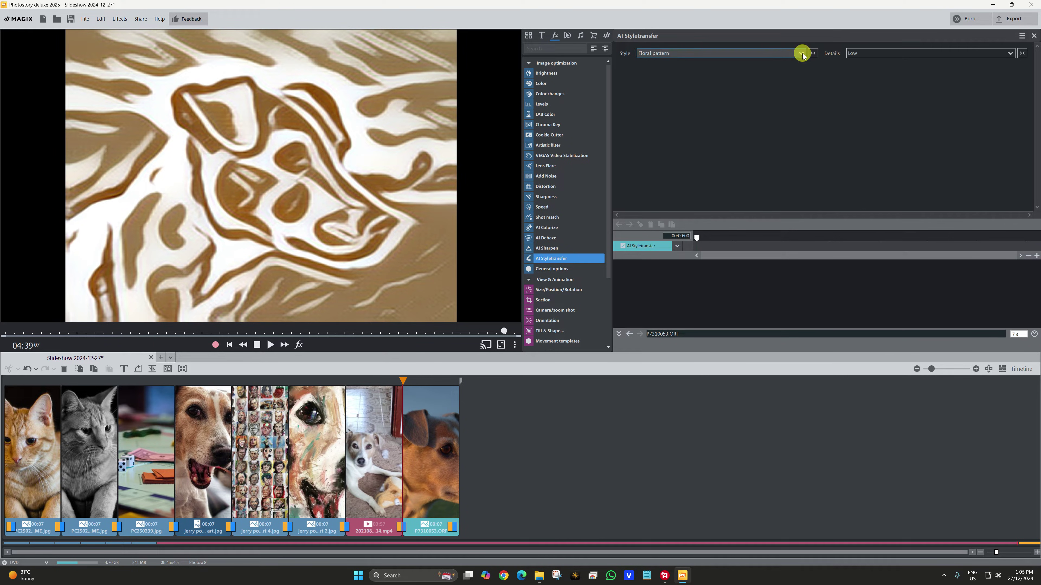
left_click(755, 136)
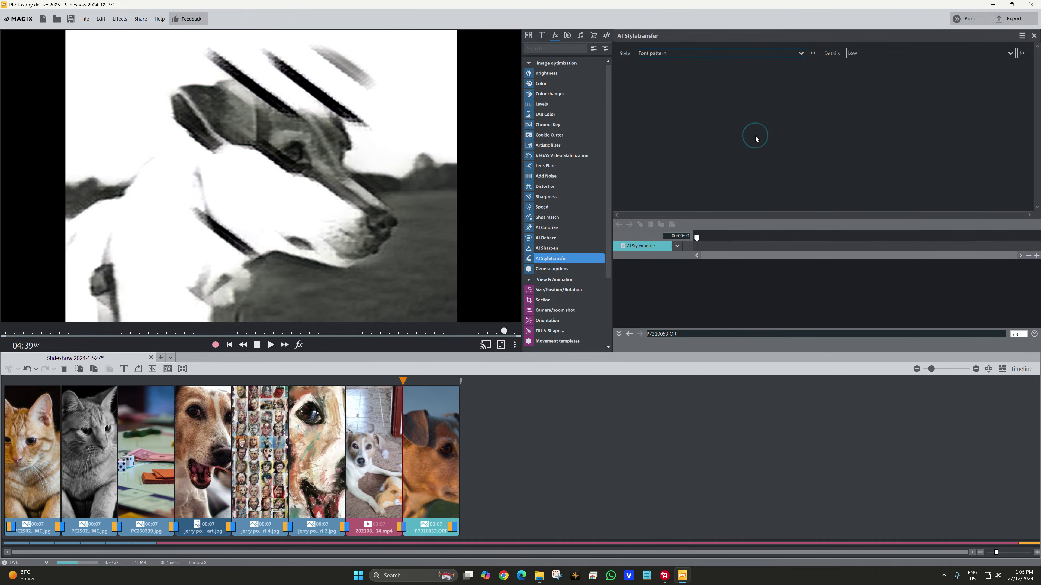
Try the Mosaic and Bark pattern styles on the dog profile photo and finally set its style to Simpsons
left_click(800, 54)
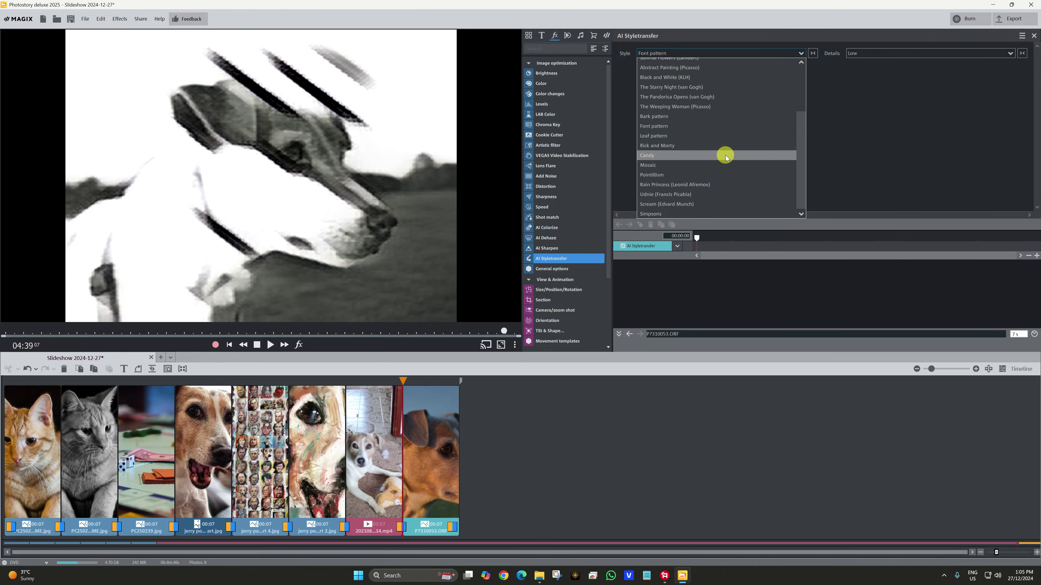
left_click(722, 165)
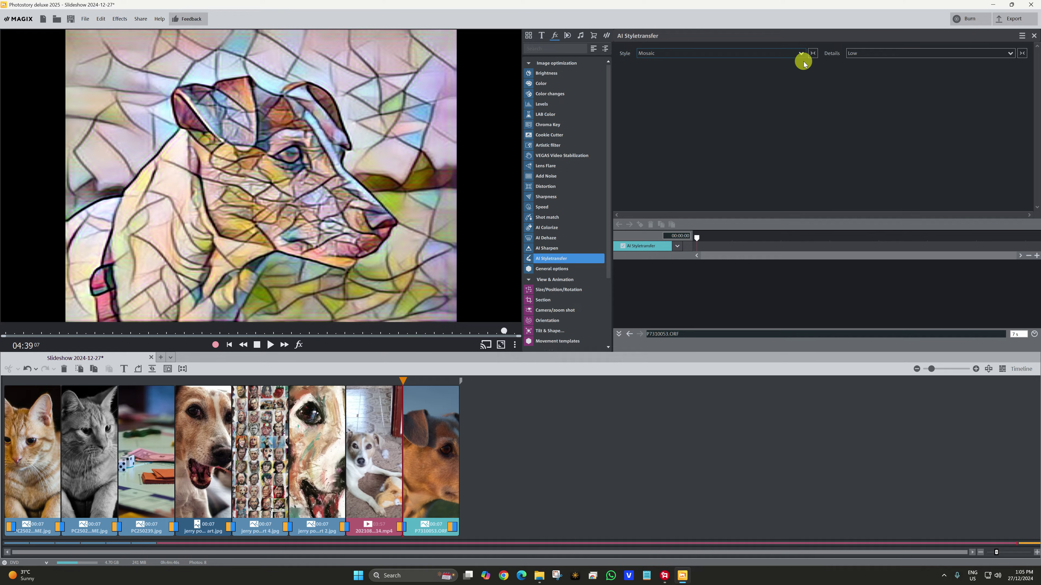
left_click(801, 53)
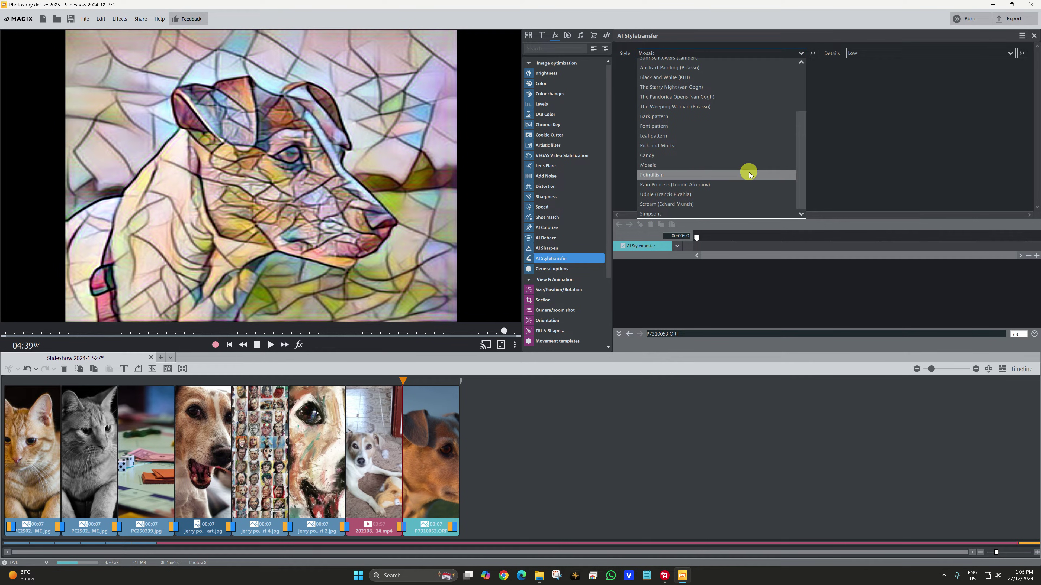
left_click(774, 115)
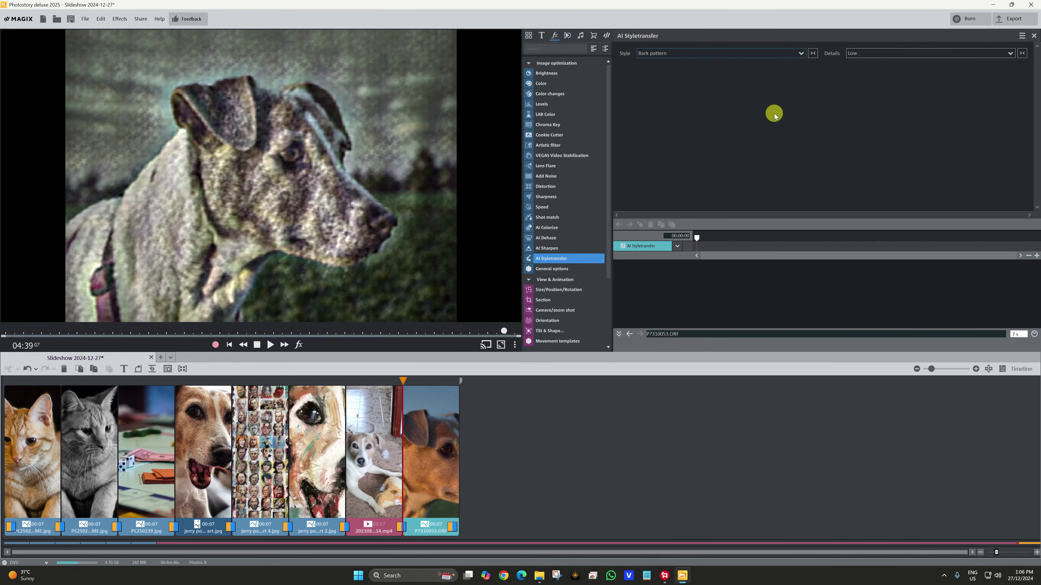
left_click(807, 53)
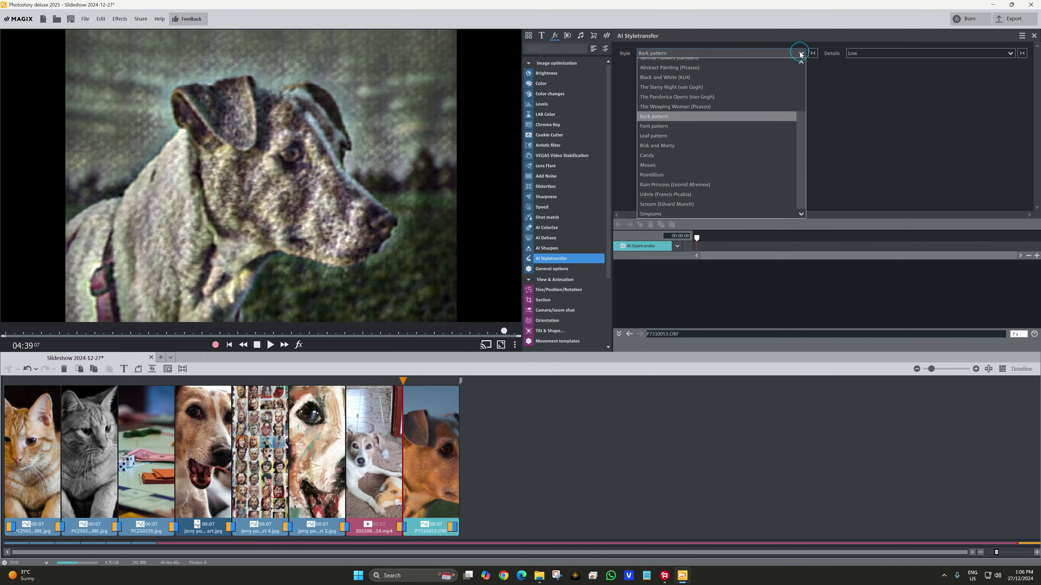
left_click(737, 212)
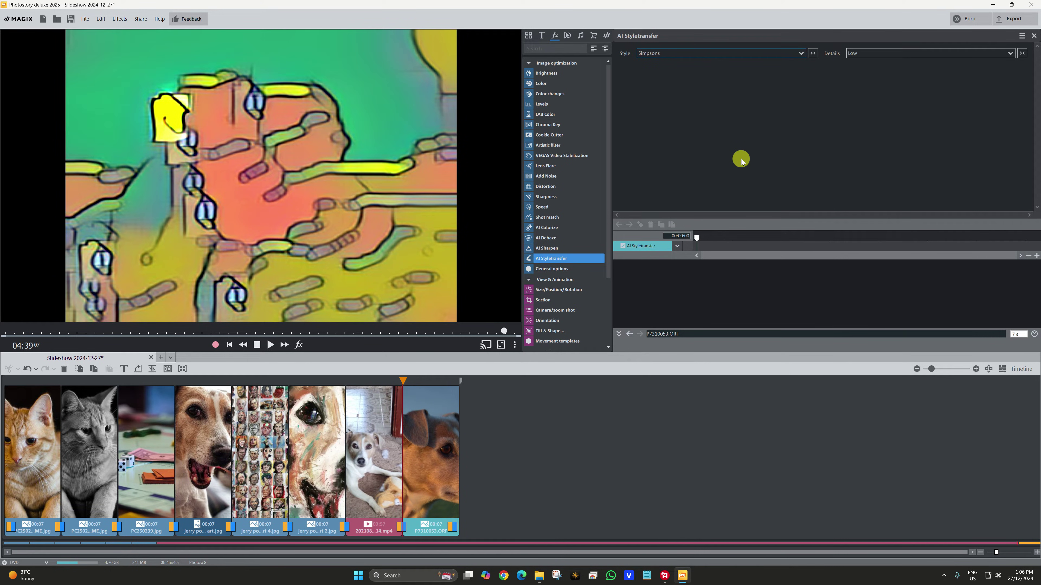
Apply AI Styletransfer to the orange cat photo and set its style to Rick and Morty
left_click(59, 428)
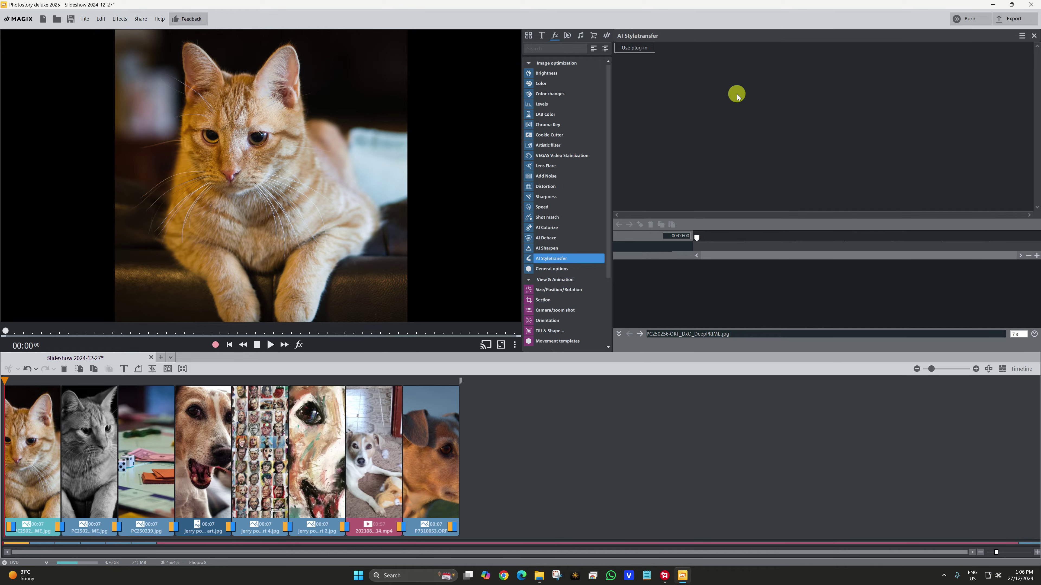
left_click(642, 50)
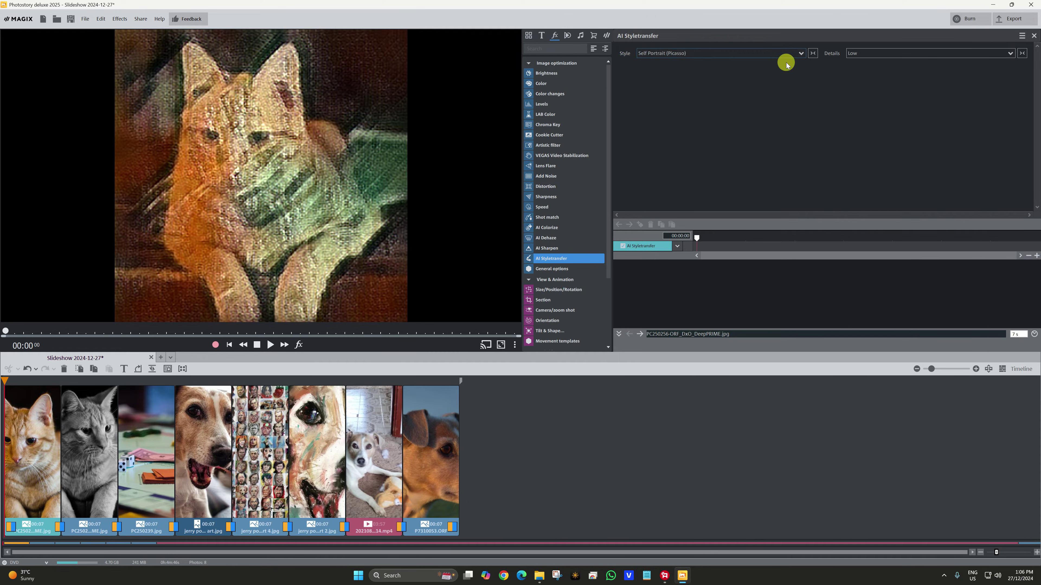
left_click(801, 53)
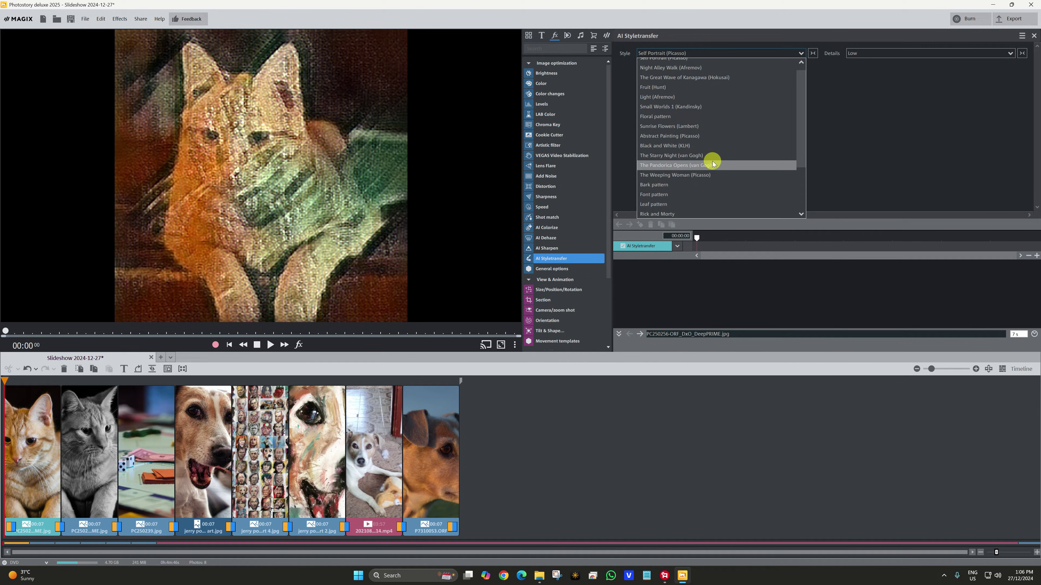
scroll(705, 181, "down", 1)
left_click(685, 204)
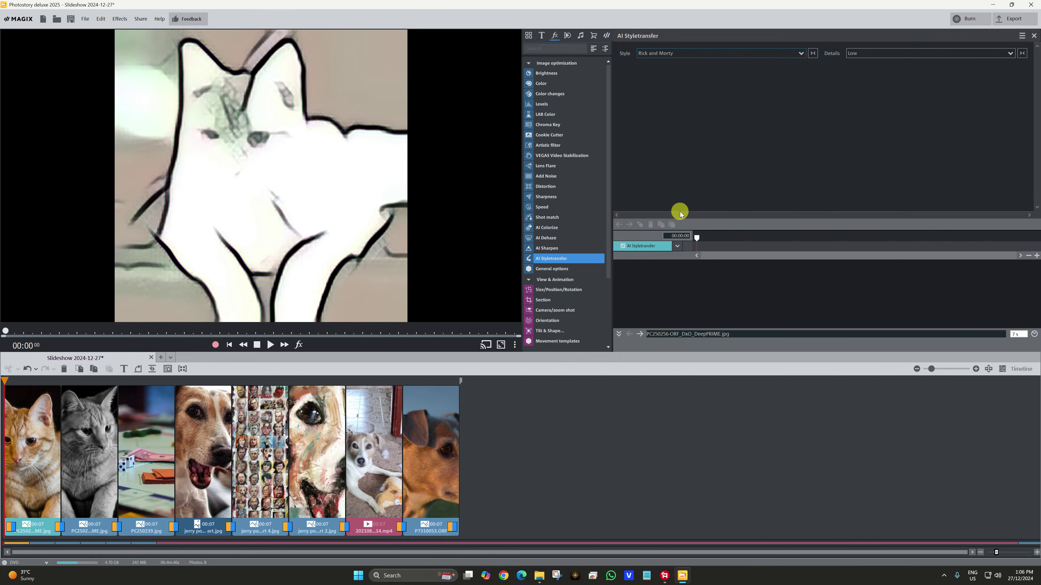
left_click(801, 53)
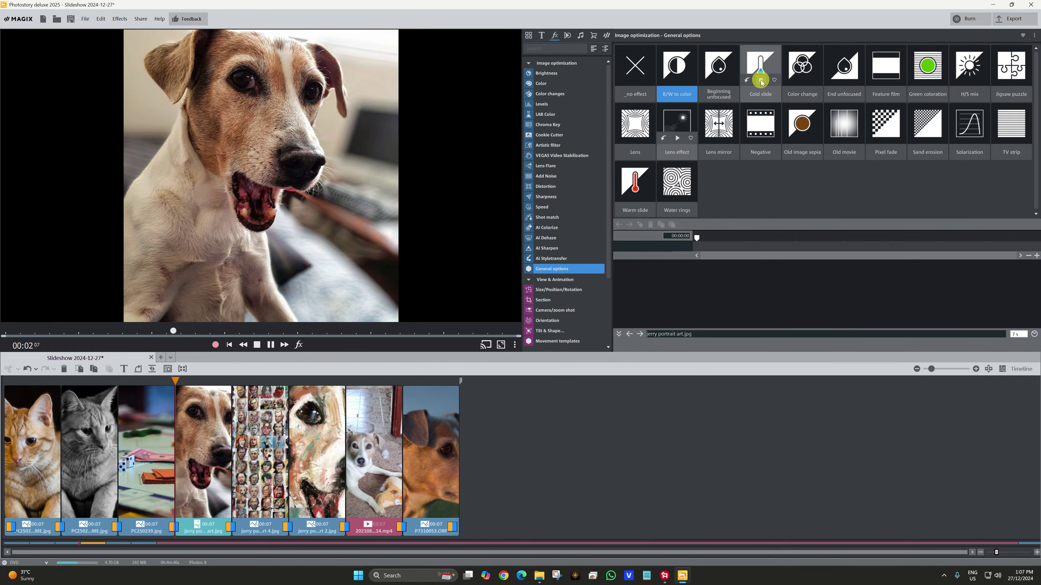
Preview the Color change effect and try the Jigsaw puzzle effect on the open-mouthed dog portrait
left_click(802, 80)
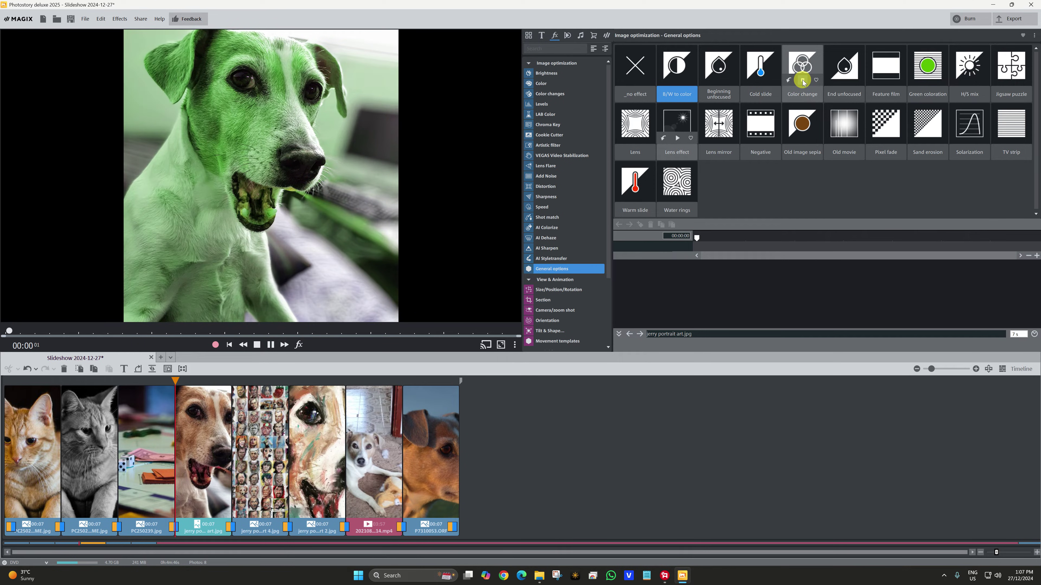
left_click_drag(1011, 65, 213, 428)
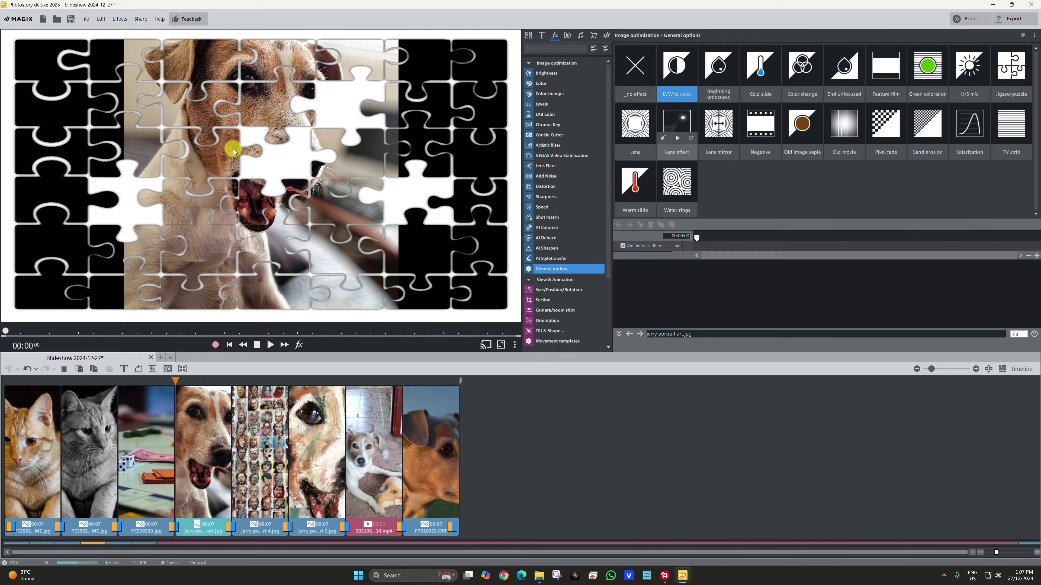
Preview the Negative, Old image sepia, Old movie, Pixel fade and Sand erosion effects on the open-mouthed dog portrait
left_click(760, 139)
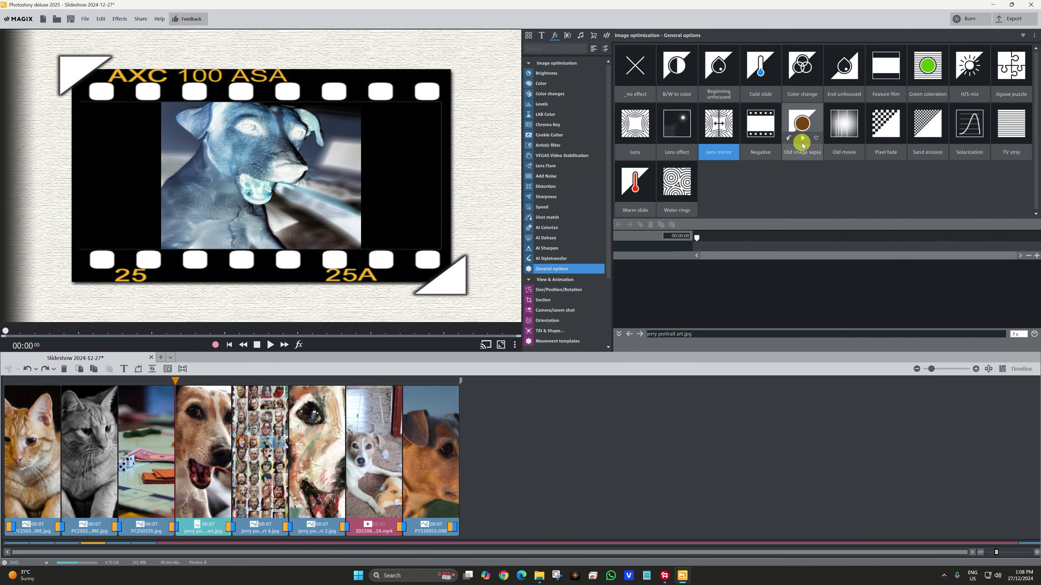
left_click(803, 139)
left_click(843, 140)
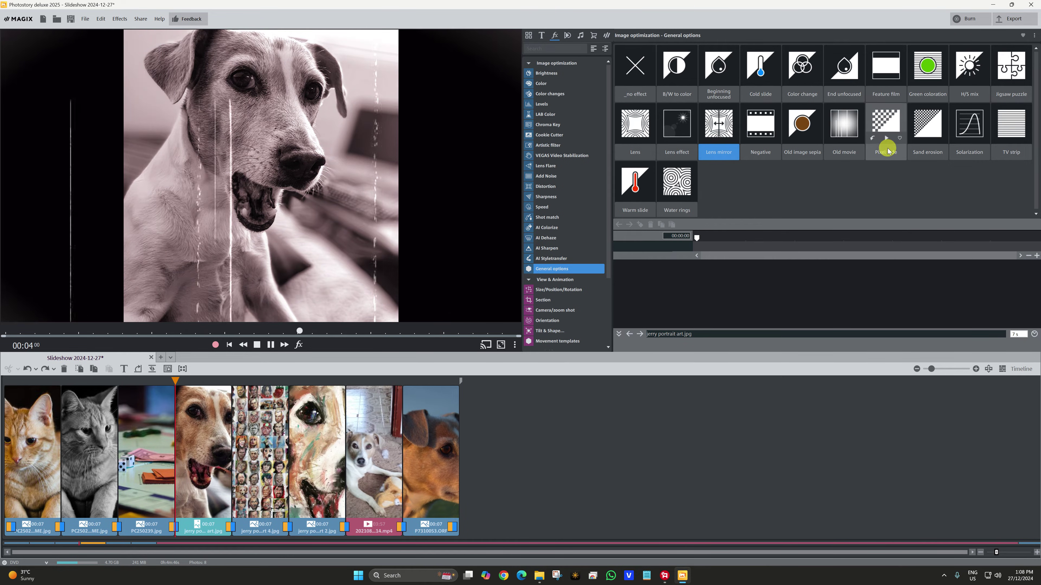
left_click(885, 138)
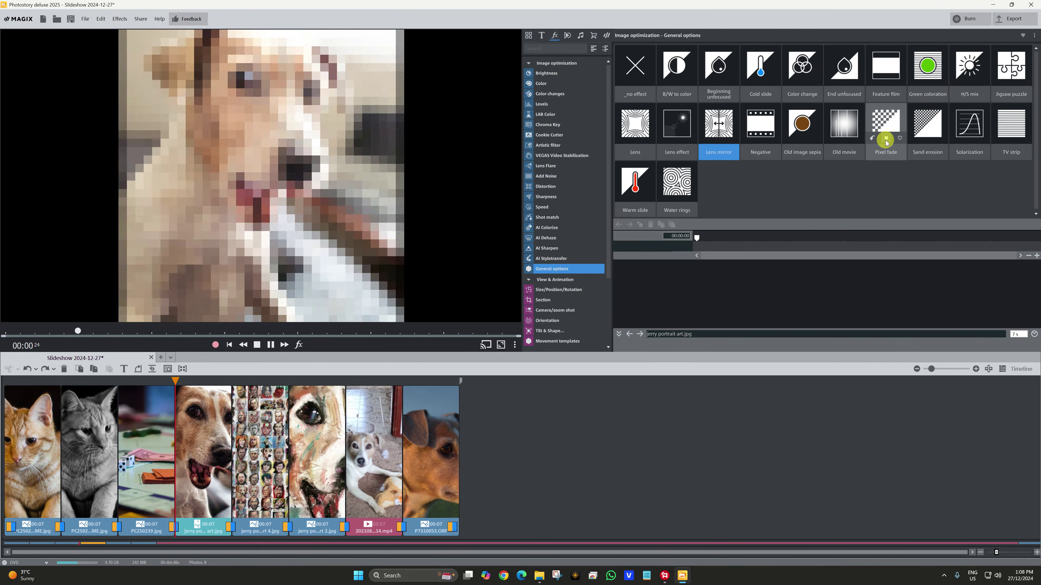
left_click(928, 139)
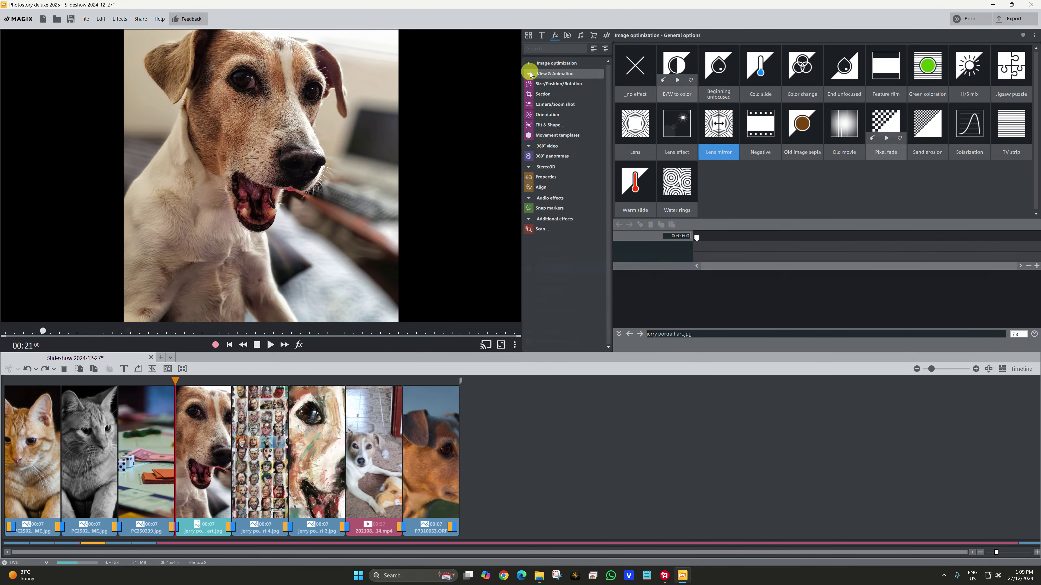
Try rotating the open-mouthed dog portrait to about -368.1 on the Y-axis and -36.7 on the Z-axis
left_click(529, 65)
left_click(555, 87)
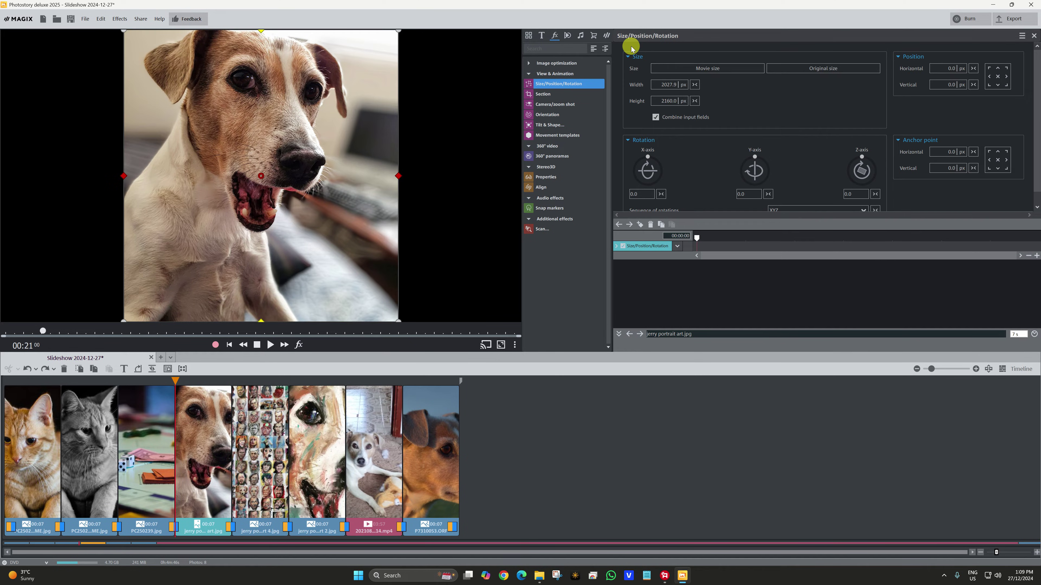
left_click_drag(757, 173, 750, 167)
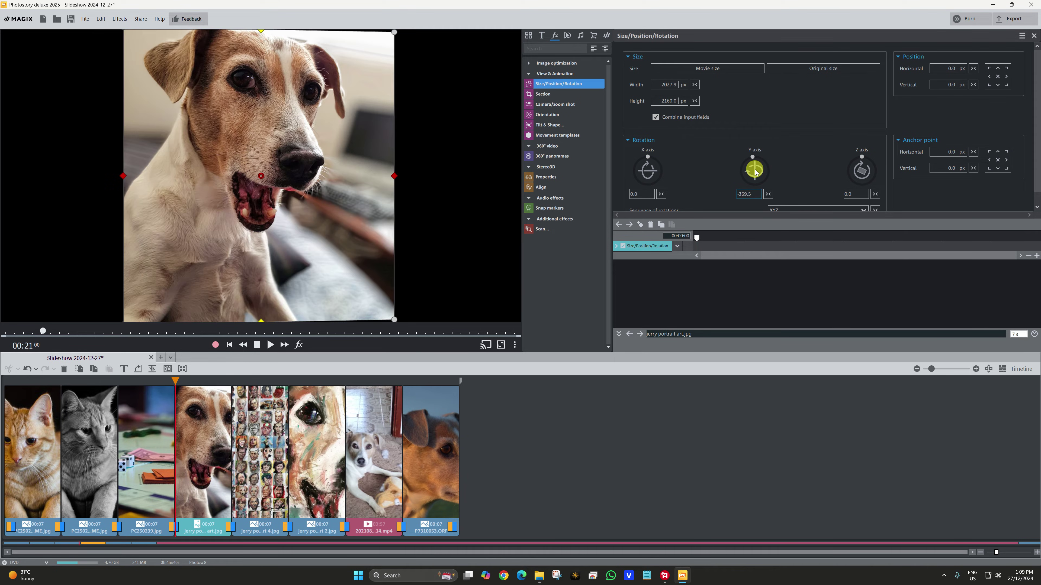
mouse_move(840, 170)
left_mouse_down()
mouse_move(873, 175)
mouse_move(815, 167)
mouse_move(852, 158)
left_mouse_up()
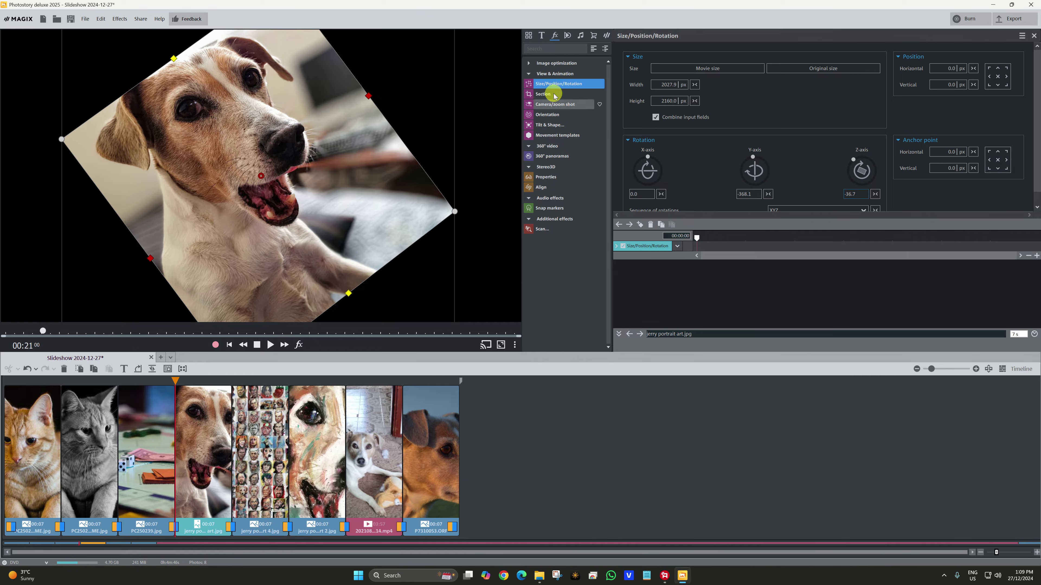
Preview the Brakes 1, Brakes 2, Delay 1 and Pano smallZoomOutRL movement templates on the open-mouthed dog portrait
left_click(553, 135)
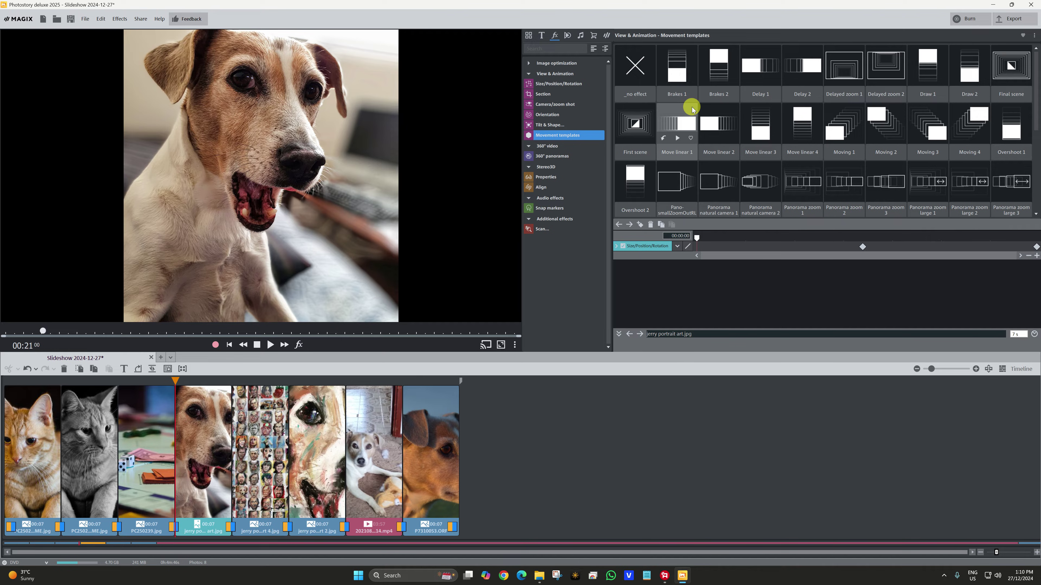
left_click(677, 80)
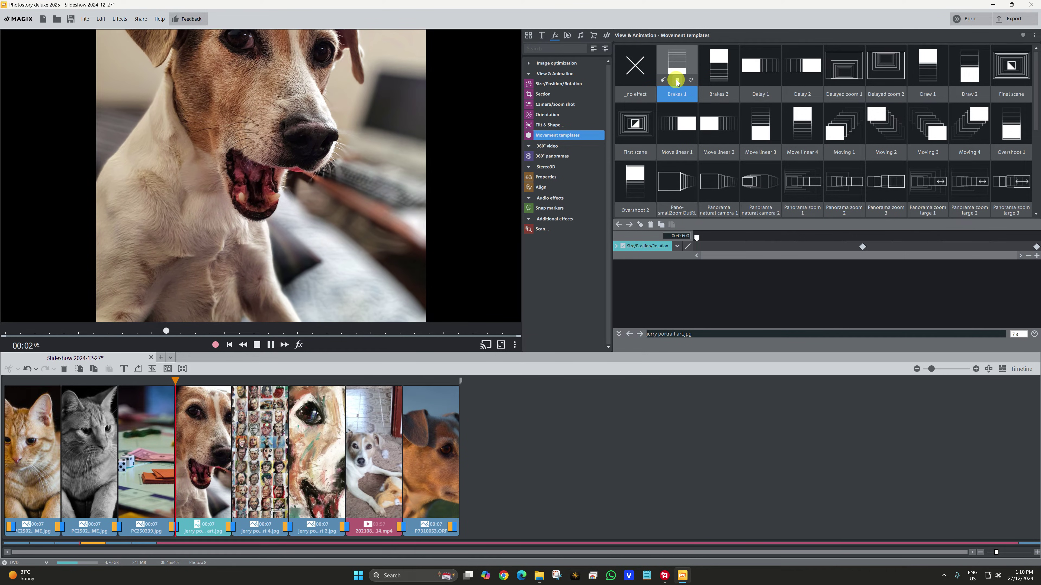
left_click(718, 81)
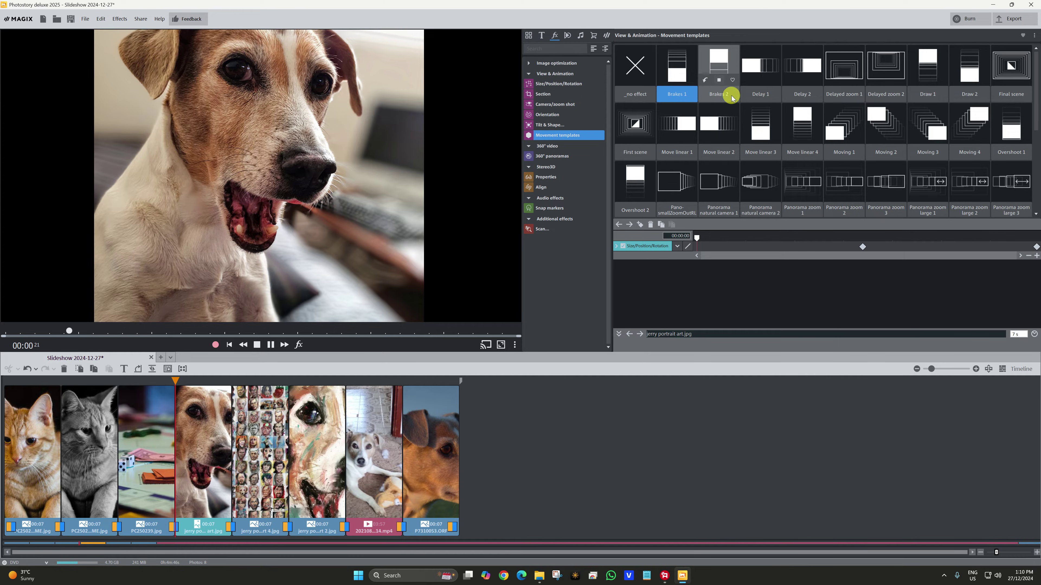
left_click(761, 81)
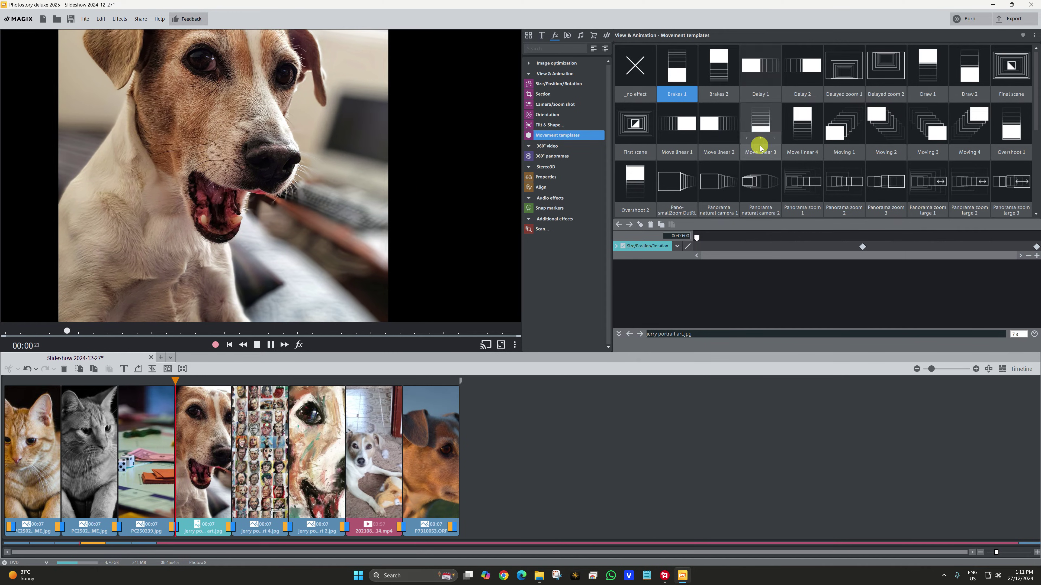
mouse_move(679, 205)
left_click(676, 196)
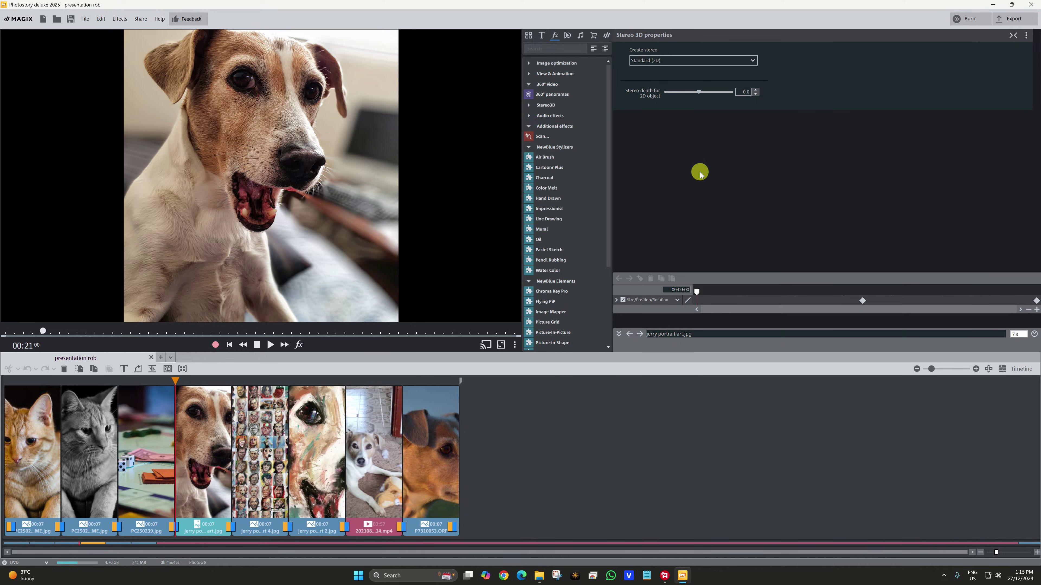
Apply the NewBlue Air Brush and Cartoonr Plus stylizers to the open-mouthed dog portrait and look through the other NewBlue effects
left_click(548, 157)
left_click(634, 50)
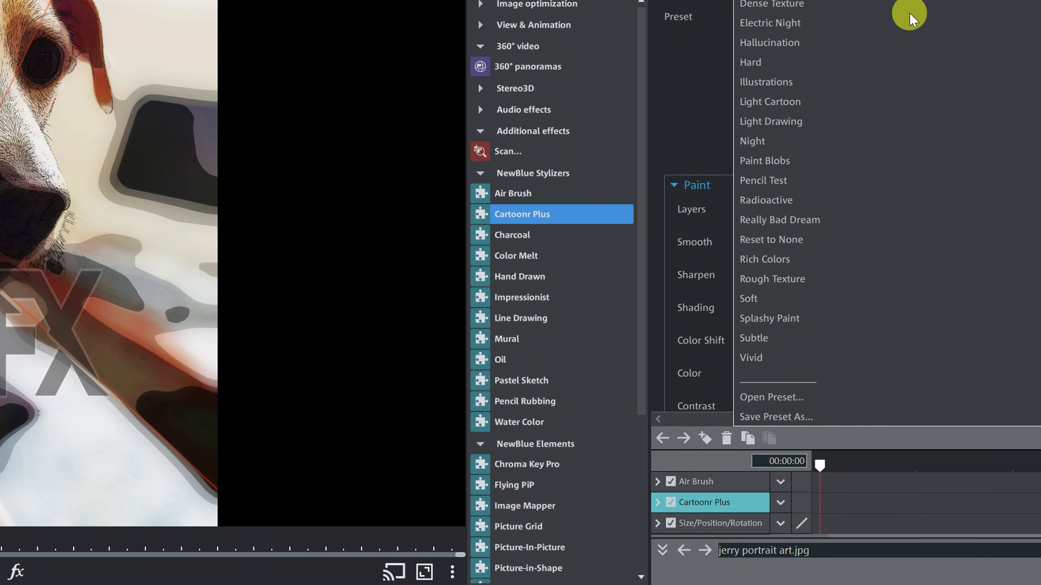
scroll(558, 464, "down", 3)
scroll(569, 461, "down", 5)
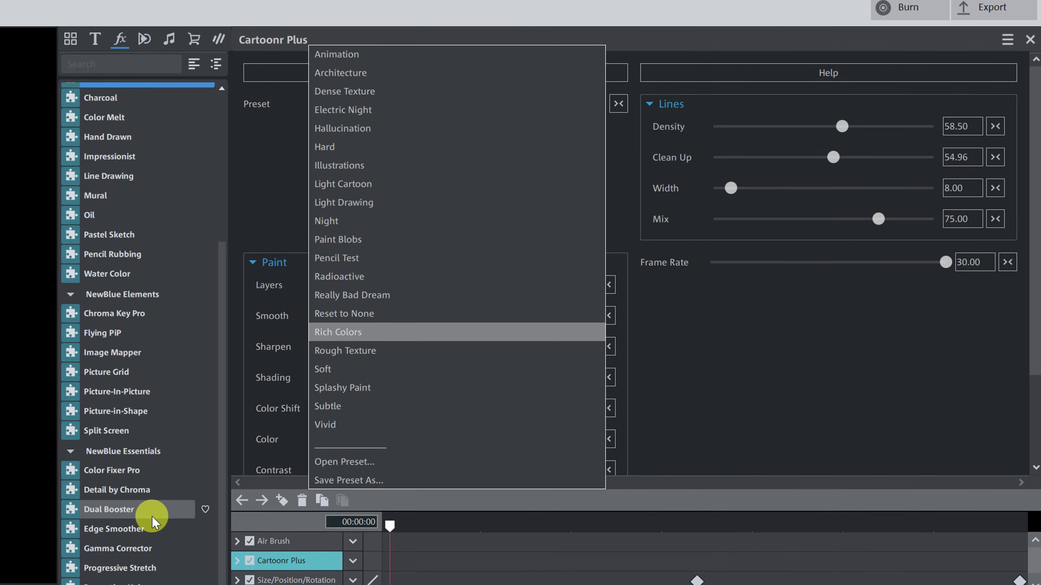
scroll(569, 461, "up", 10)
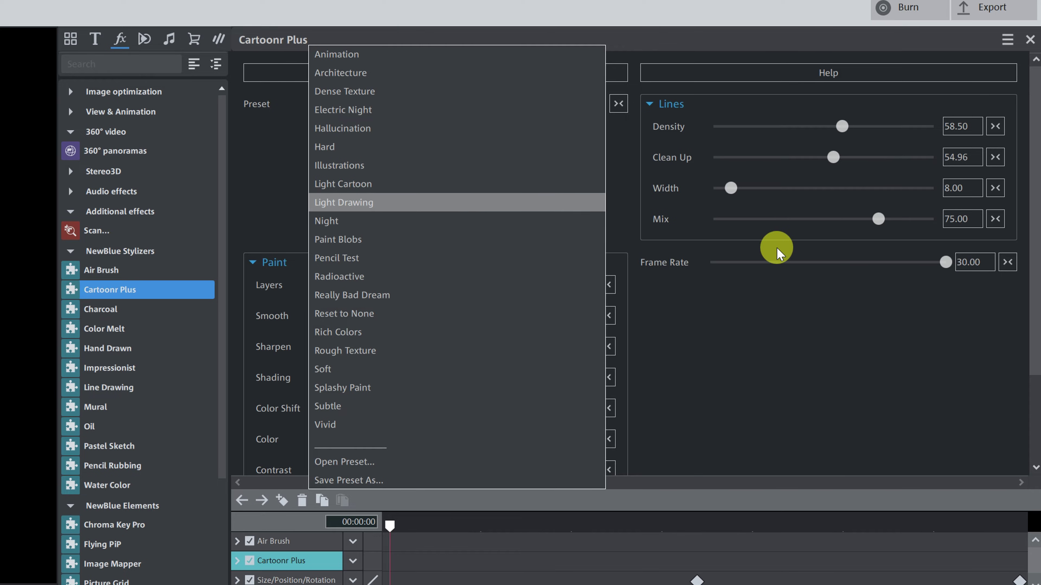
Set the Cartoonr Plus preset on the open-mouthed dog portrait to Light Cartoon
left_click(801, 317)
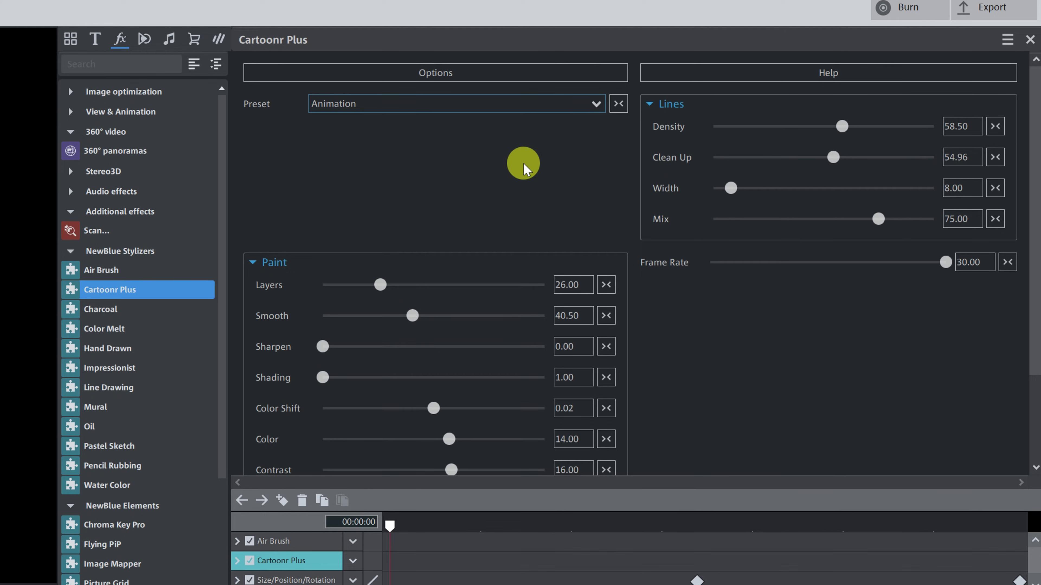
scroll(565, 107, "down", 2)
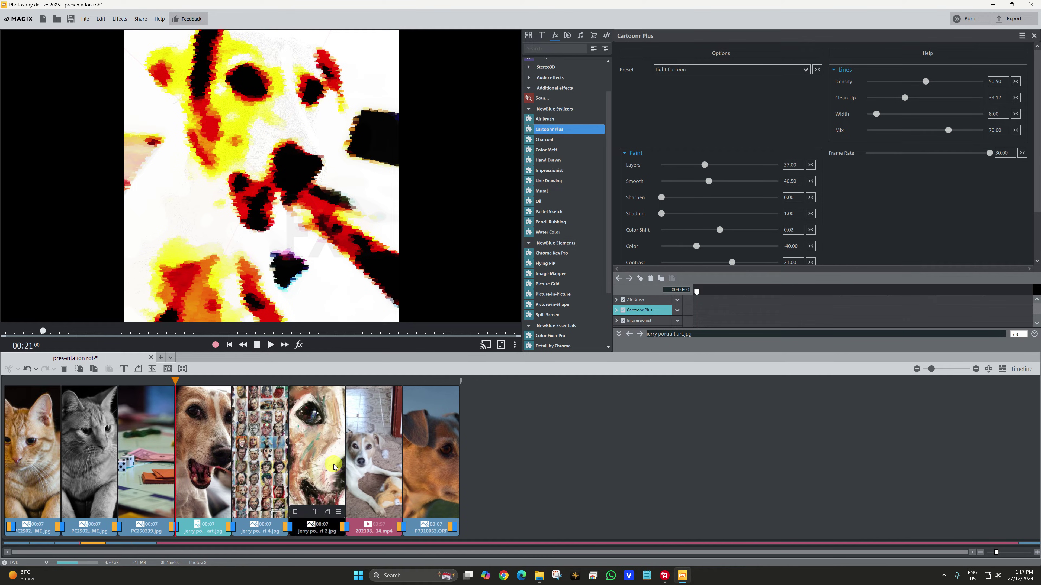
left_click(353, 451)
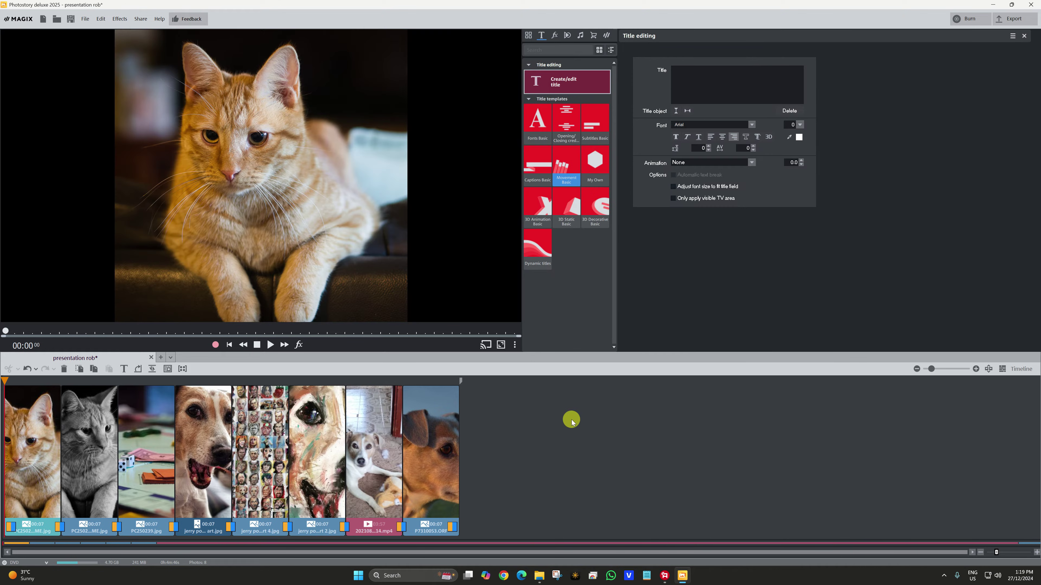
Add the title "Cross Eyes" to the orange cat photo, enlarge it to size 40 and move it down over the cat's front legs
left_click(705, 82)
type("Cross Eyes")
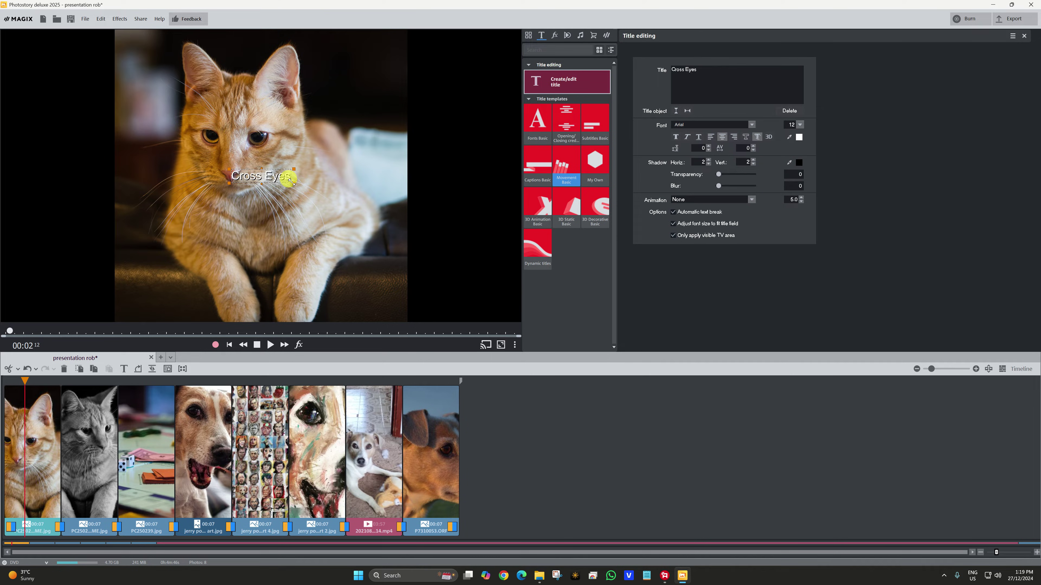
left_click_drag(291, 180, 362, 200)
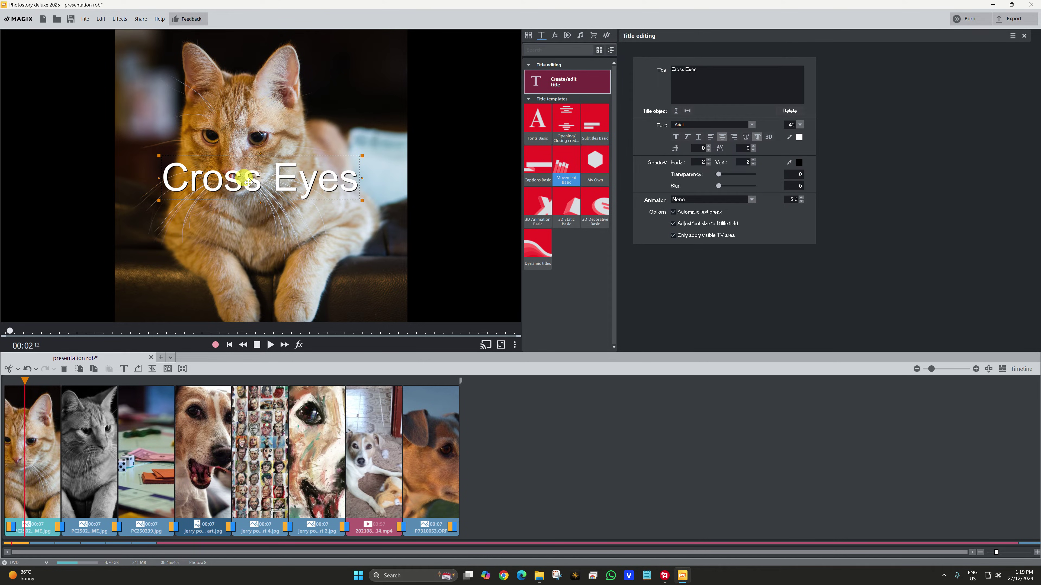
left_click_drag(249, 182, 239, 260)
Preview the Atomar (Intro), Attractive, Awakening horizontal, Jungle, Glowing (Outro), Ridiculous below and Futura double-spaced opening/closing title templates
left_click(565, 123)
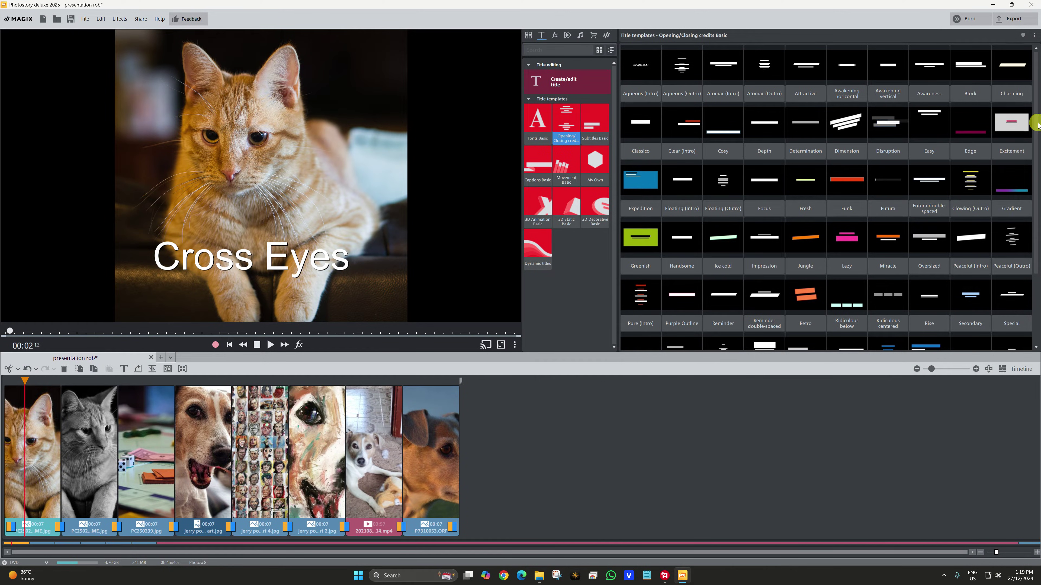
scroll(1038, 157, "down", 1)
scroll(1036, 205, "up", 2)
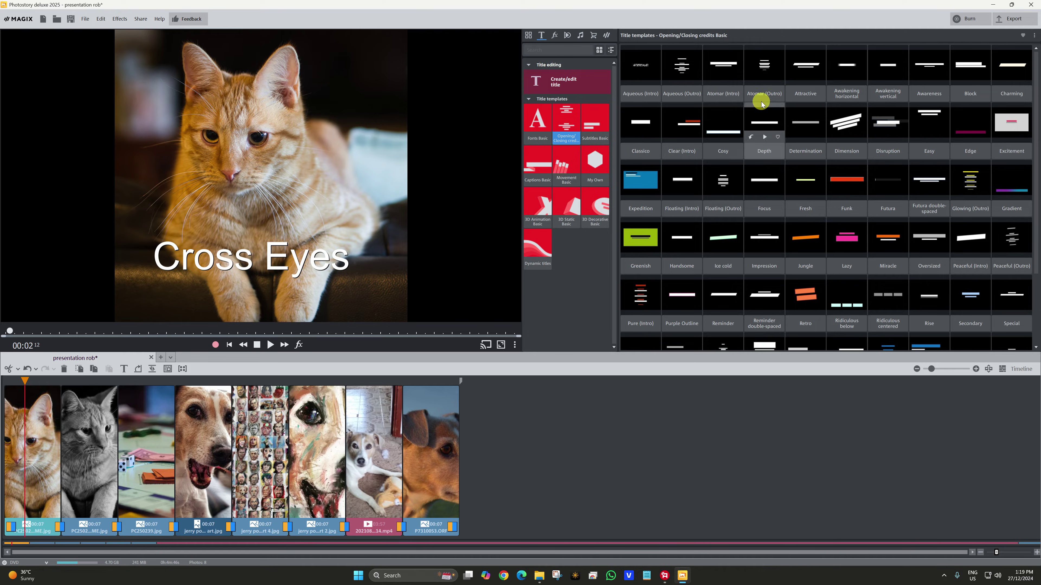
left_click(723, 75)
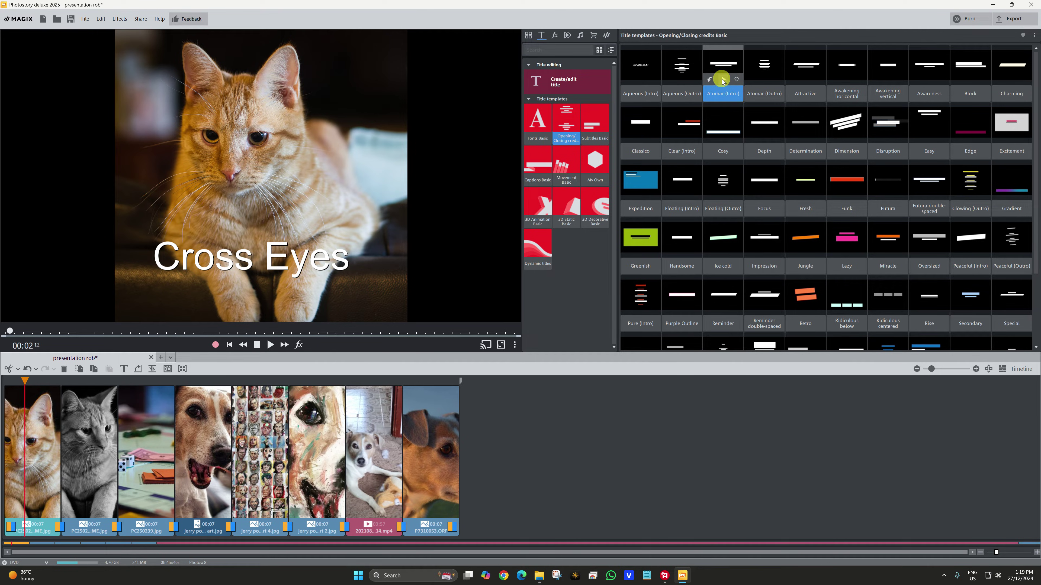
left_click(805, 81)
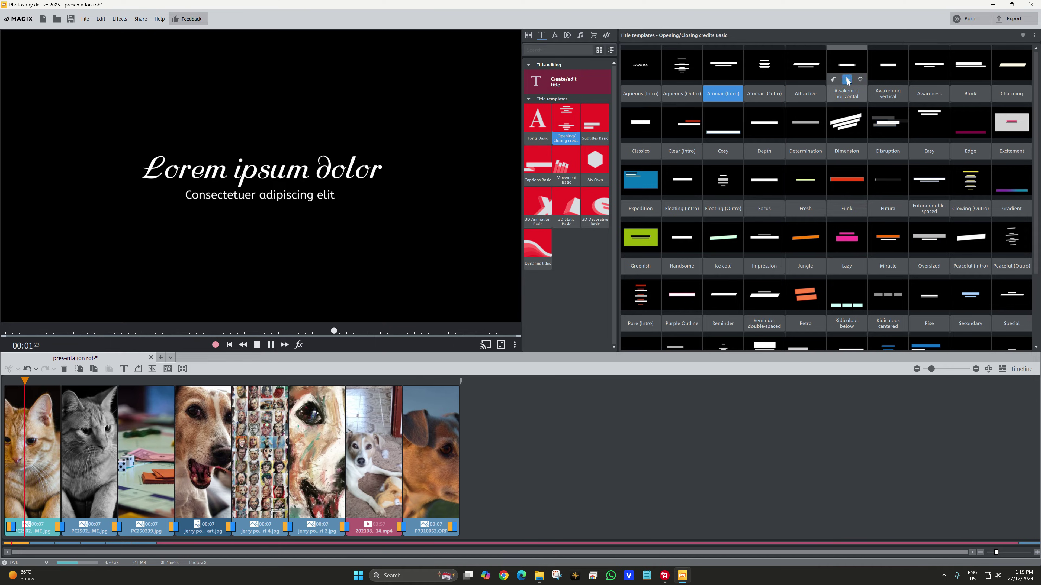
left_click(846, 80)
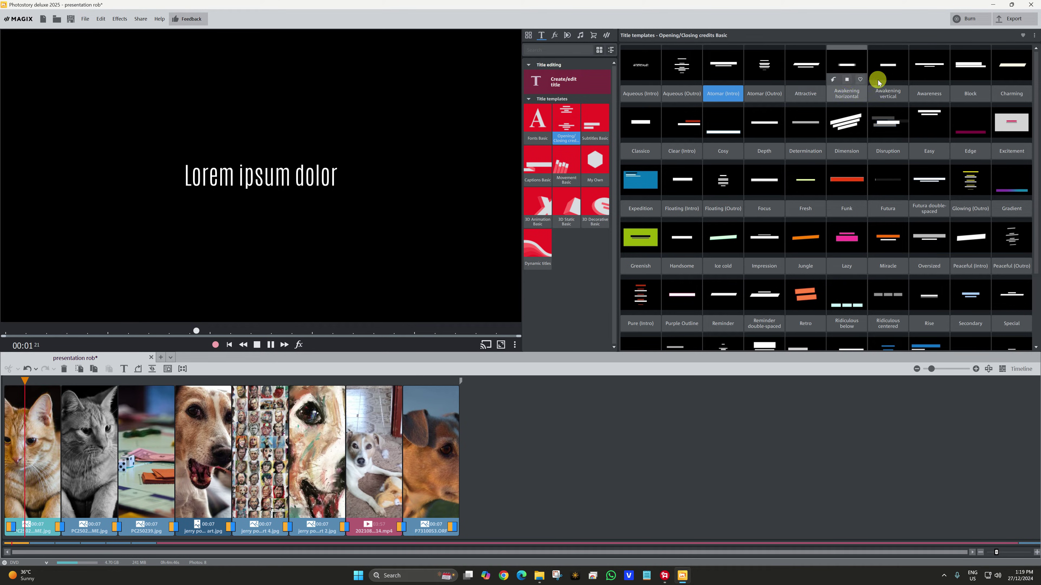
left_click(806, 253)
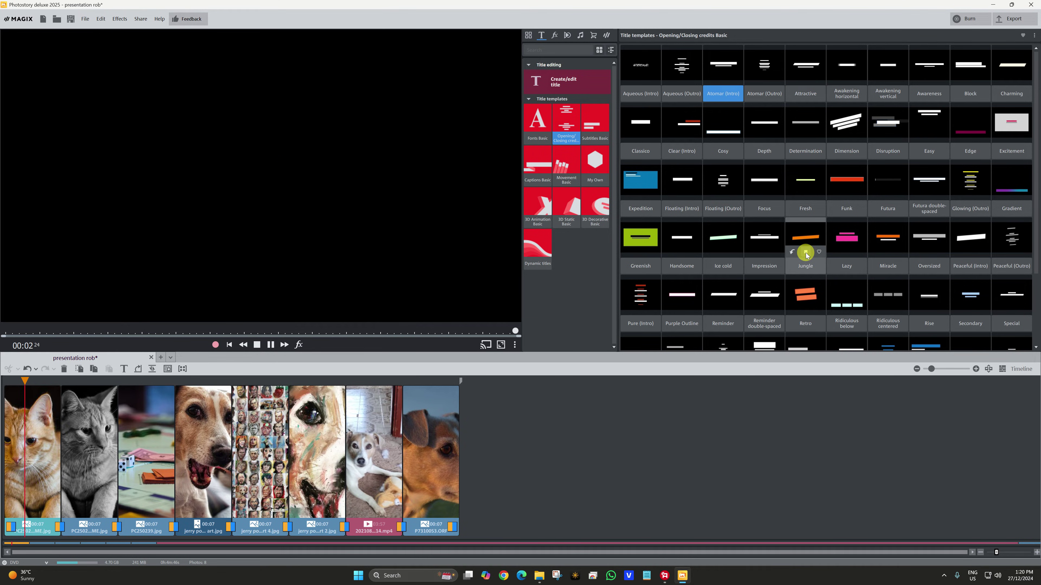
left_click(971, 196)
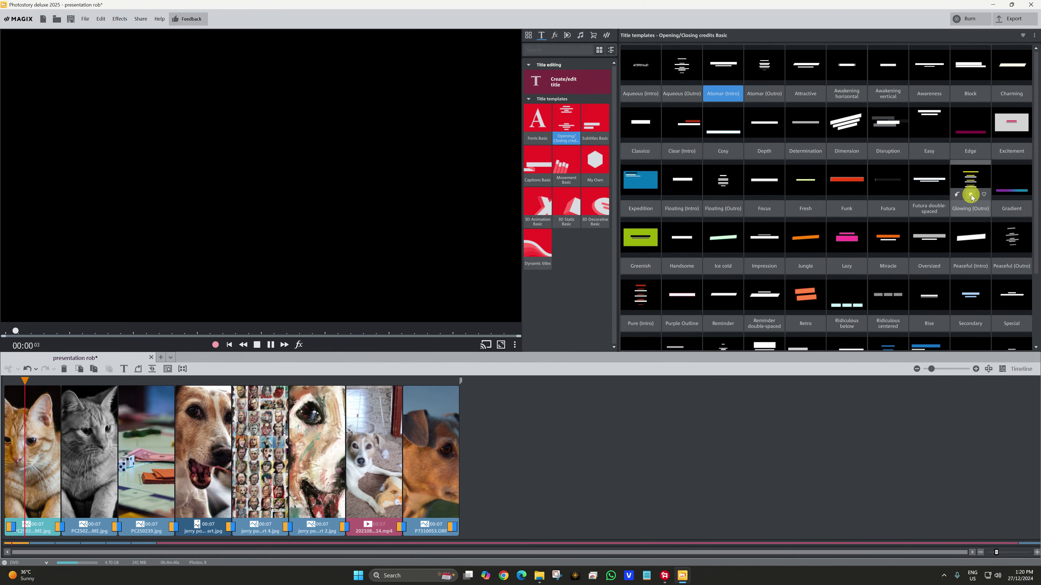
left_click(846, 310)
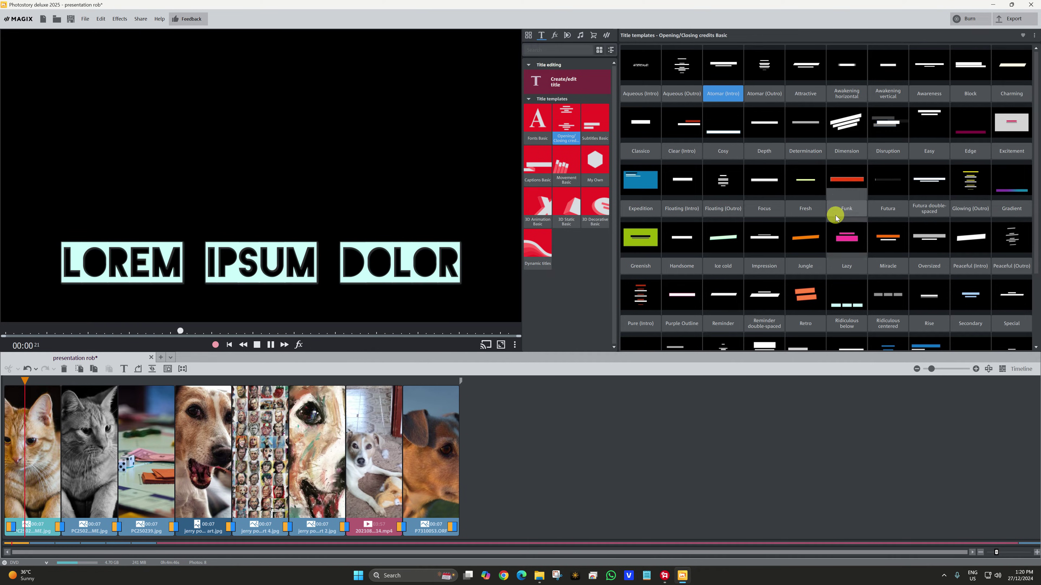
mouse_move(816, 186)
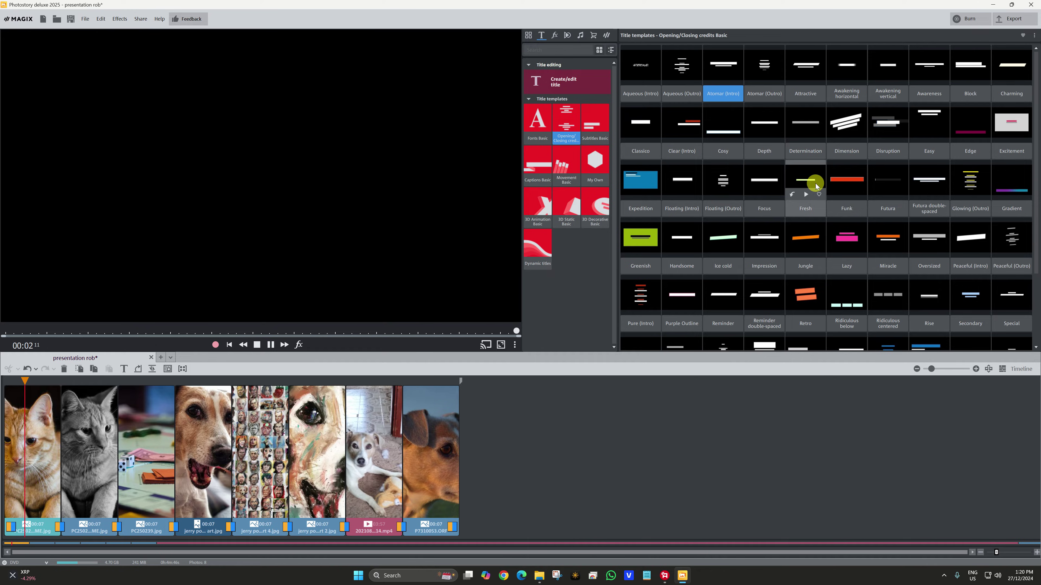
left_click(929, 195)
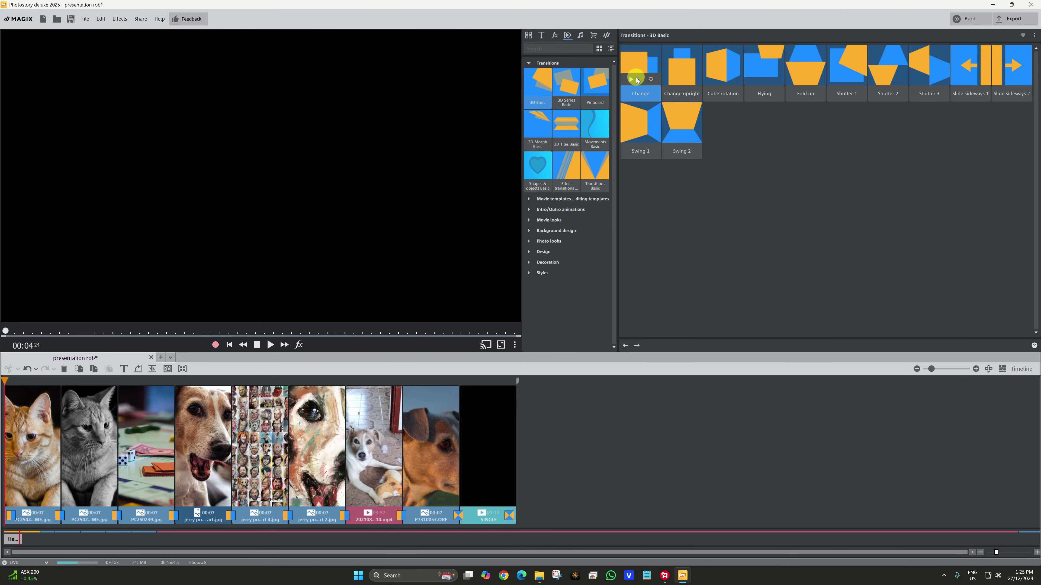
Preview the Change and Flying 3D transitions, and place the Blurry: Radial slightly shifted transition between the two cat photos and play it
left_click(630, 79)
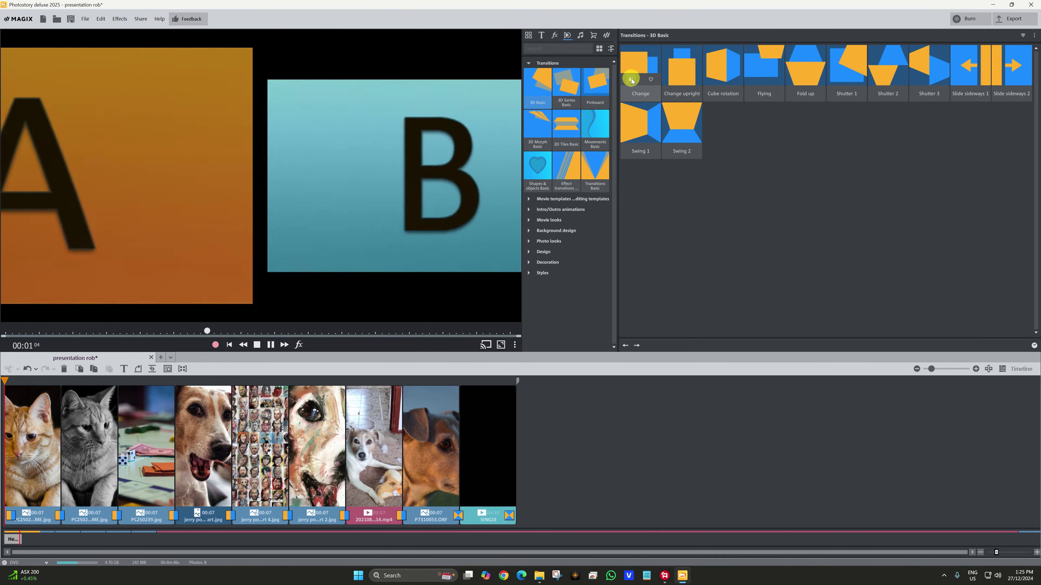
left_click(755, 80)
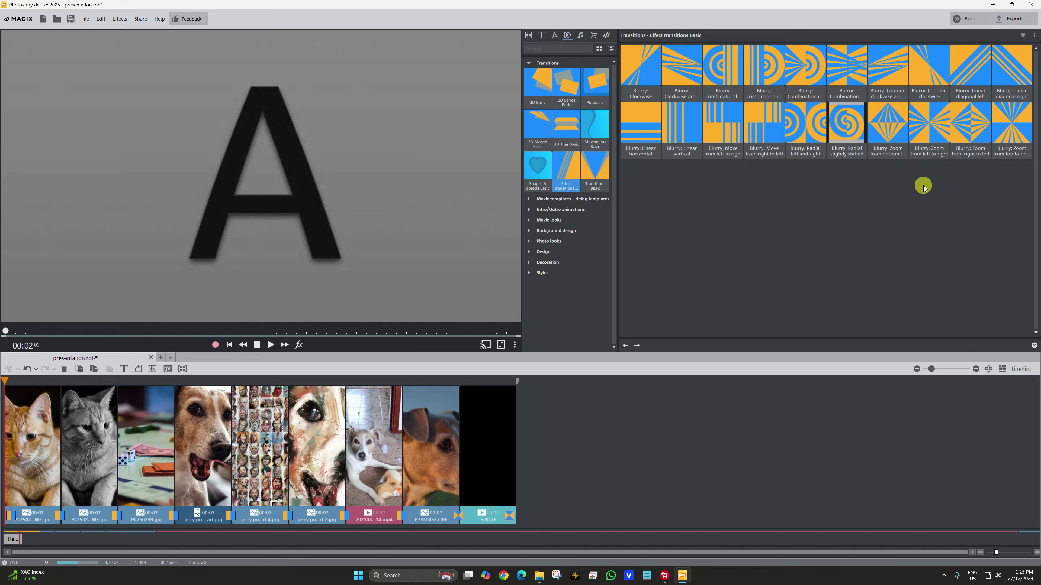
mouse_move(847, 157)
left_mouse_down()
mouse_move(52, 422)
mouse_move(60, 425)
left_mouse_up()
left_click(267, 346)
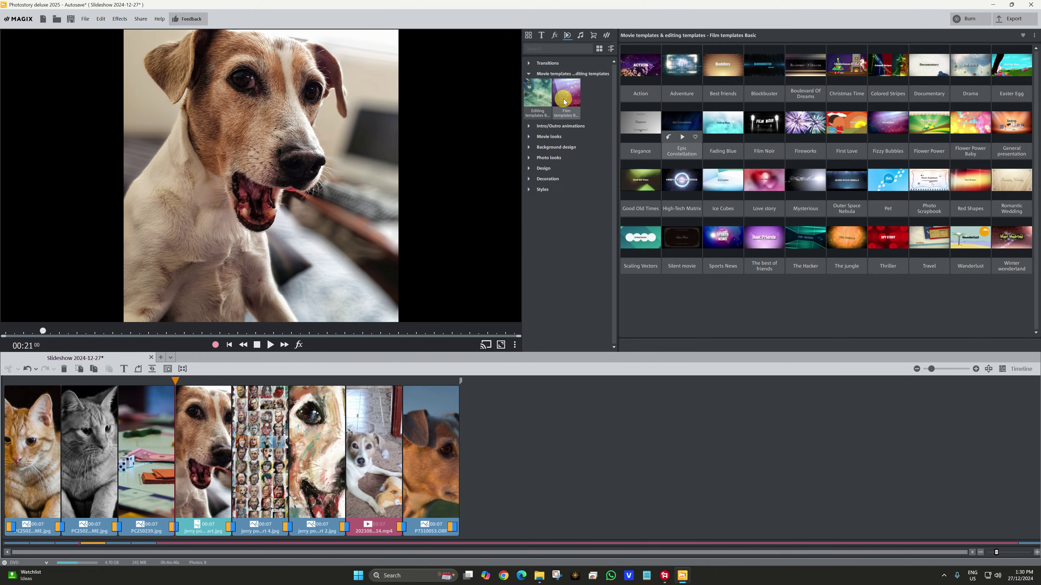
Preview the Action and Thriller film templates and the Golden Times and Lounge Vibes editing templates, and look through the slideshow wizard's templates
left_click(639, 81)
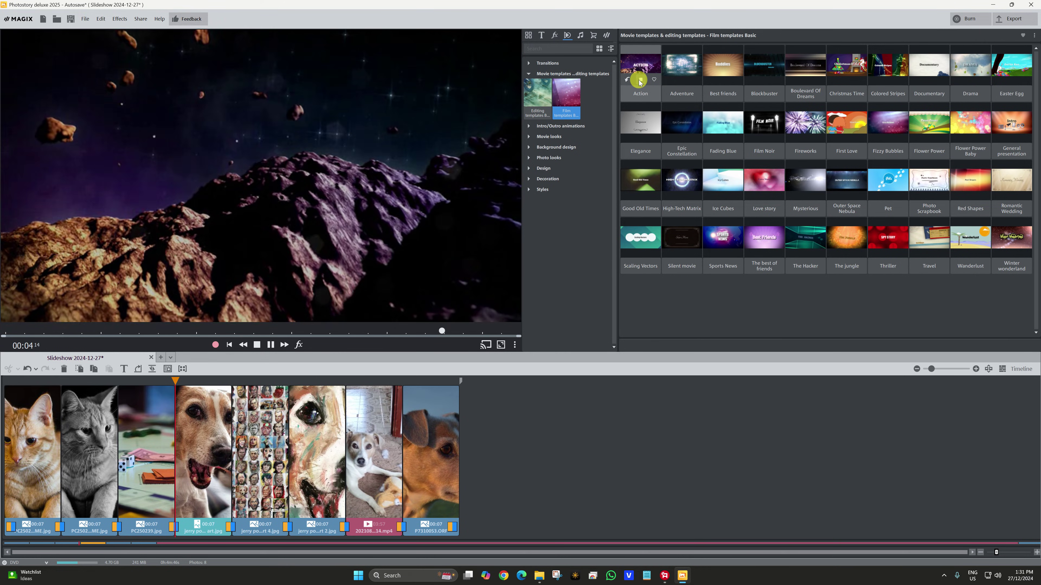
left_click(888, 252)
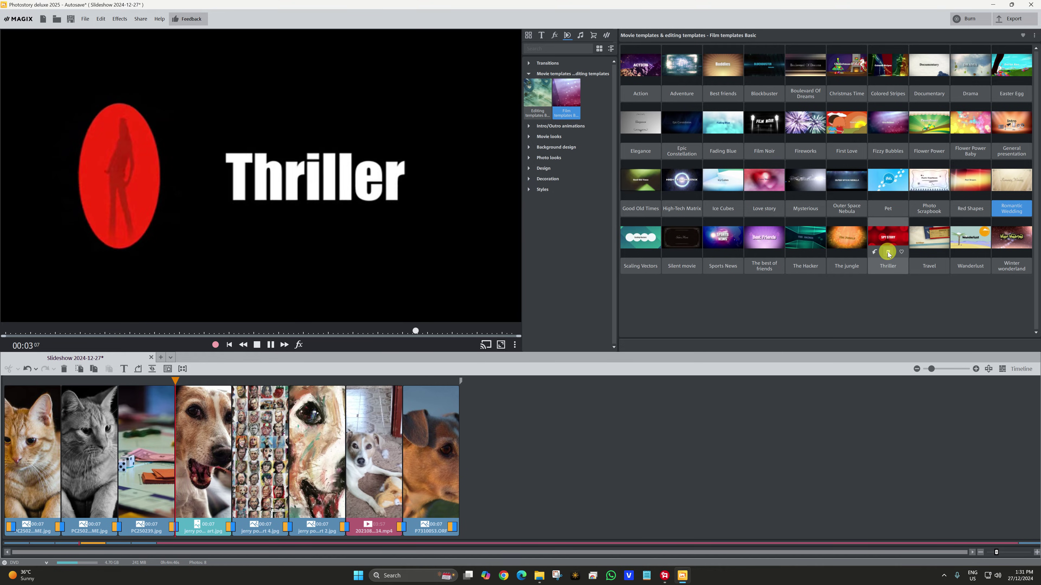
left_click(537, 98)
left_click(683, 195)
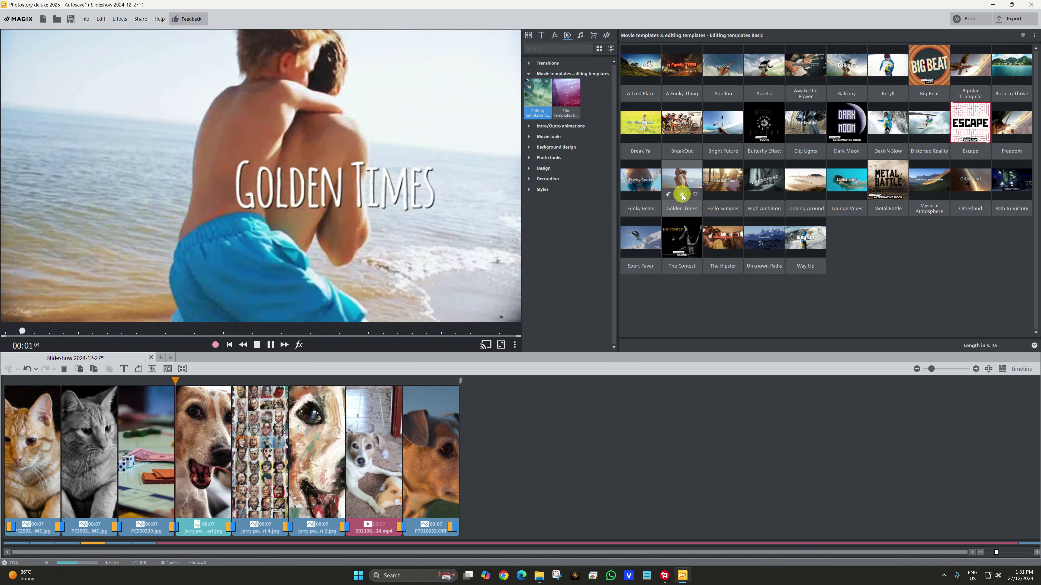
left_click(847, 194)
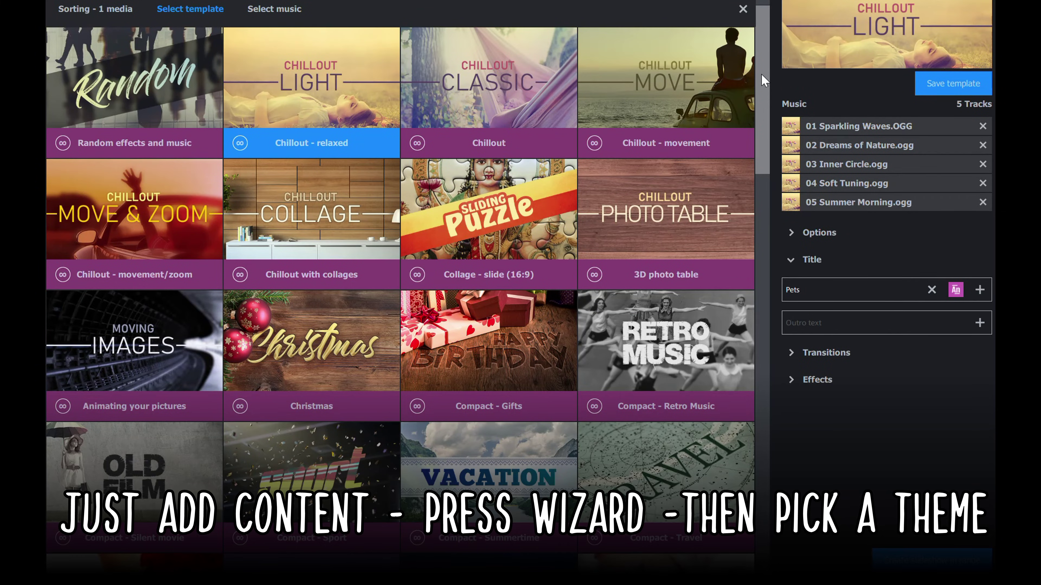
left_click_drag(761, 73, 754, 475)
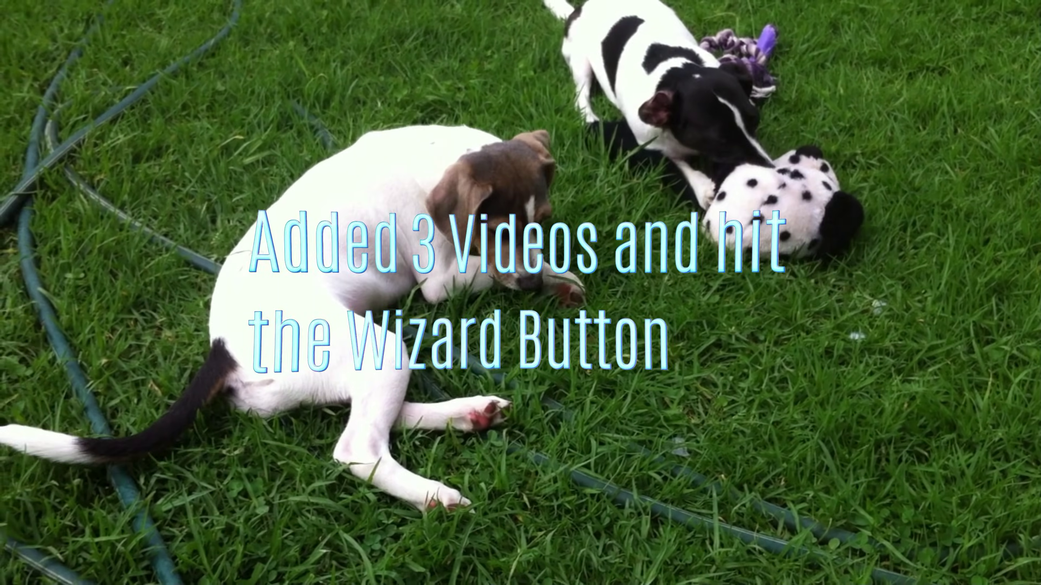
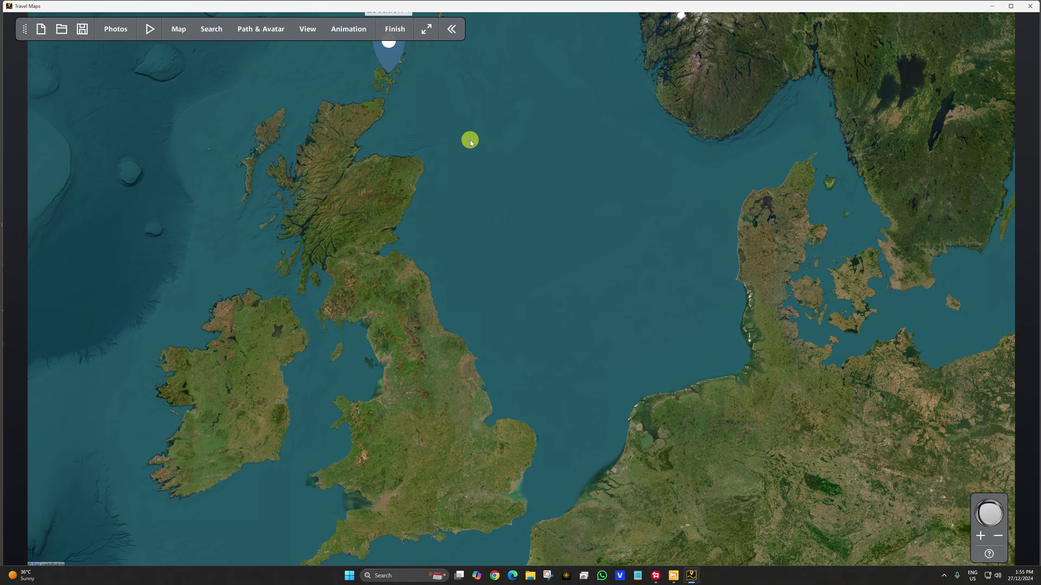
scroll(470, 142, "down", 3)
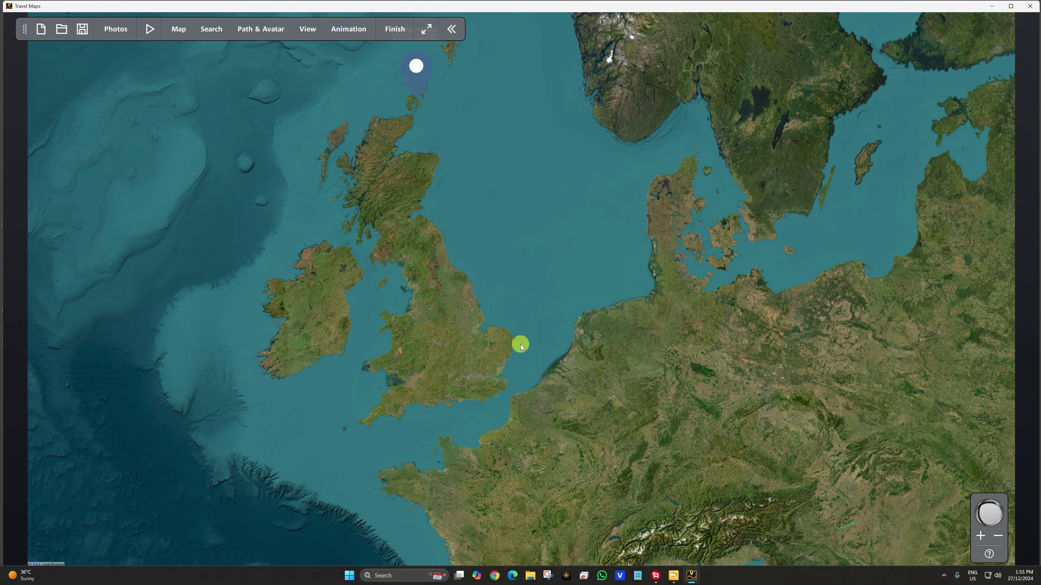
left_click(414, 216)
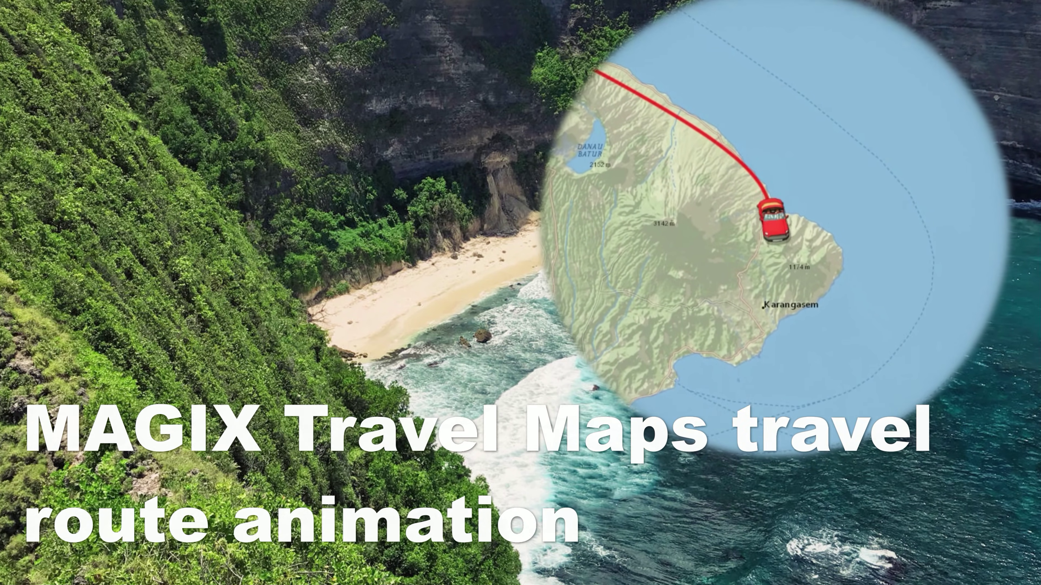
Try the 16mm film look on the video of the dog with the torn toy and play it back
left_click(639, 94)
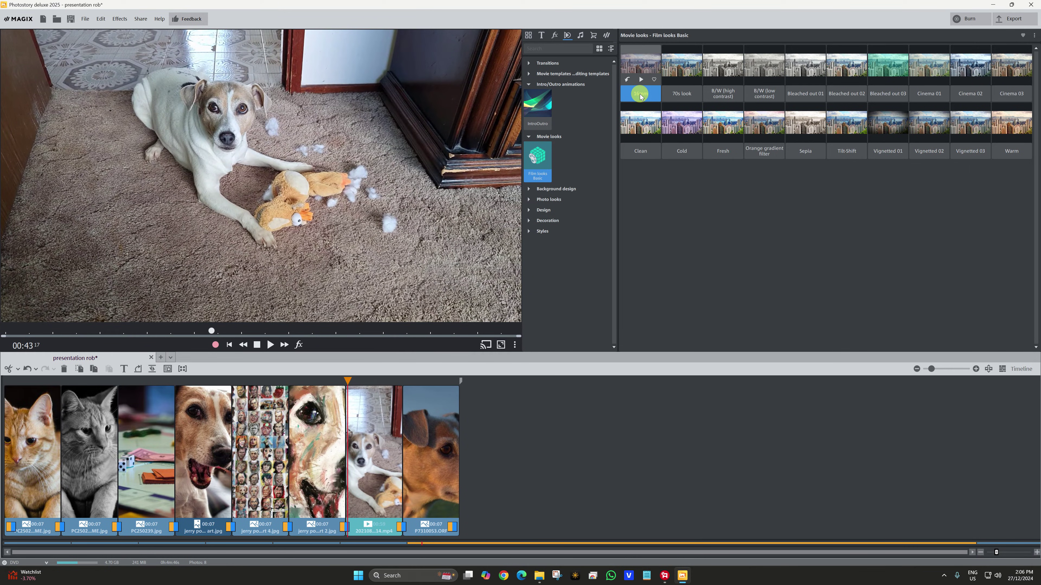
left_click_drag(640, 94, 370, 455)
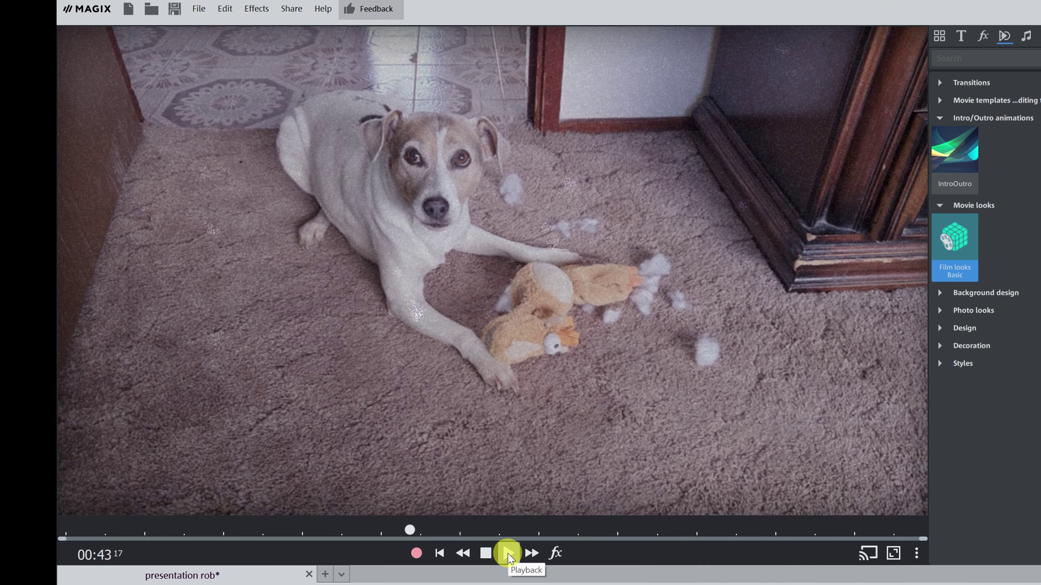
left_click(509, 554)
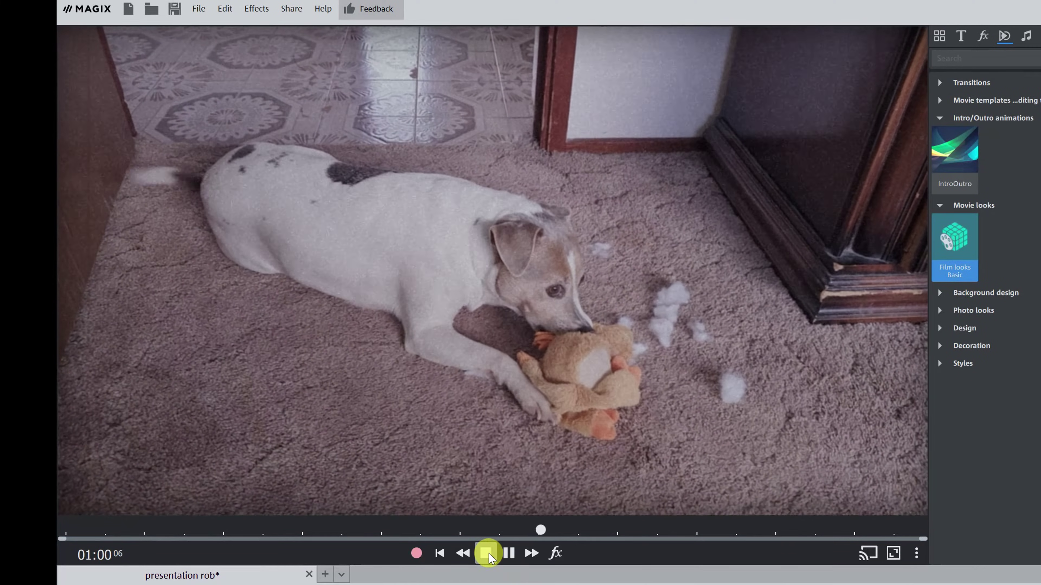
left_click(487, 553)
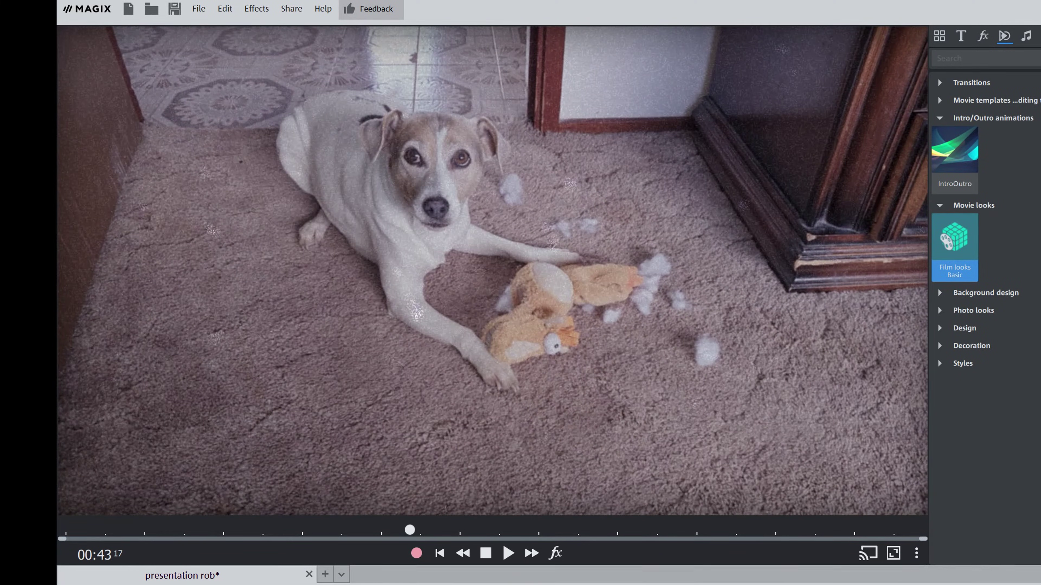
Preview the B/W (high contrast), Bleached out 01, Cinema 02 and Cinema 03 film looks on the dog video
left_click(723, 82)
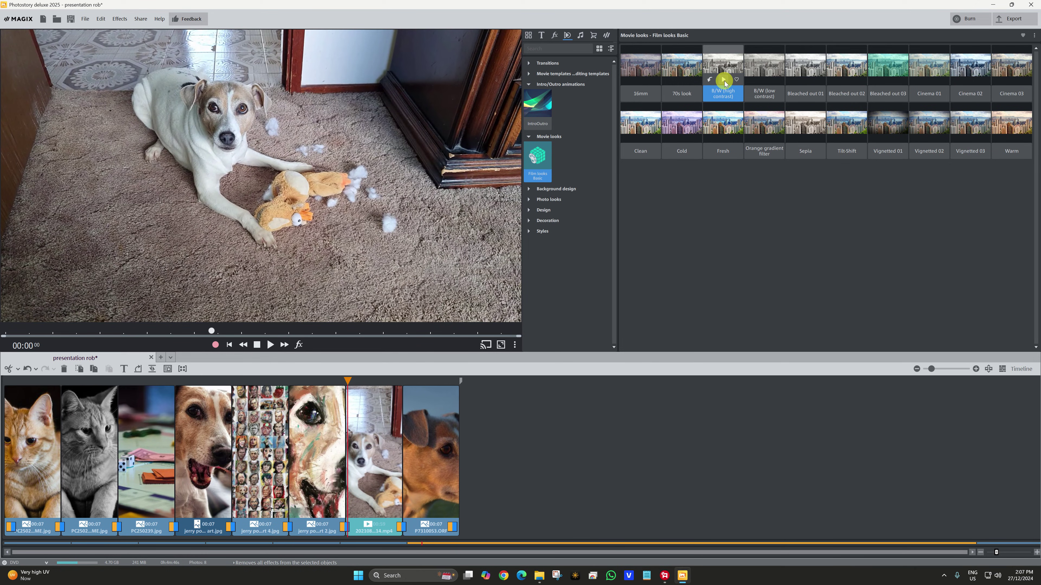
left_click(724, 80)
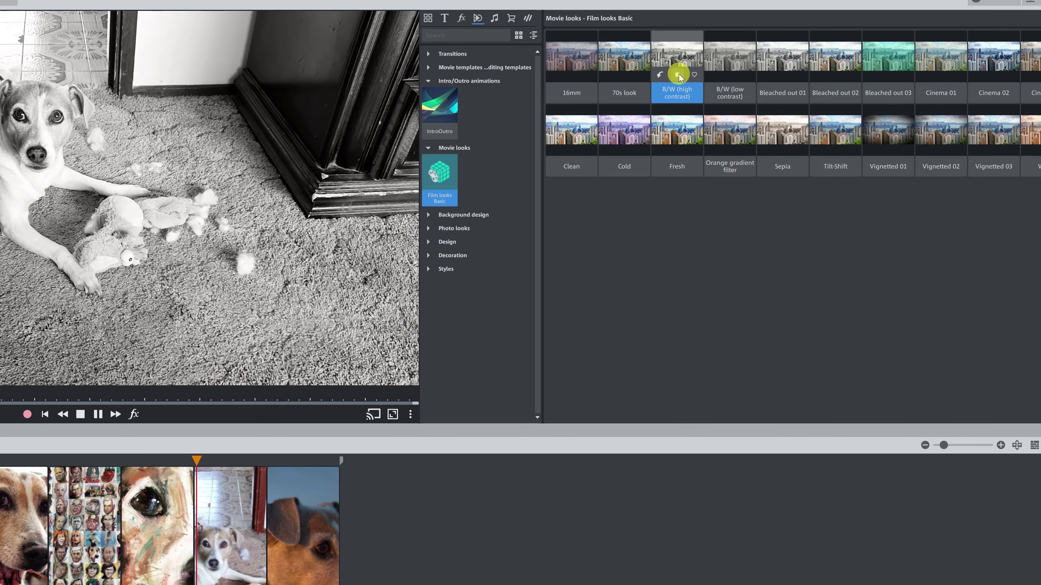
left_click(783, 75)
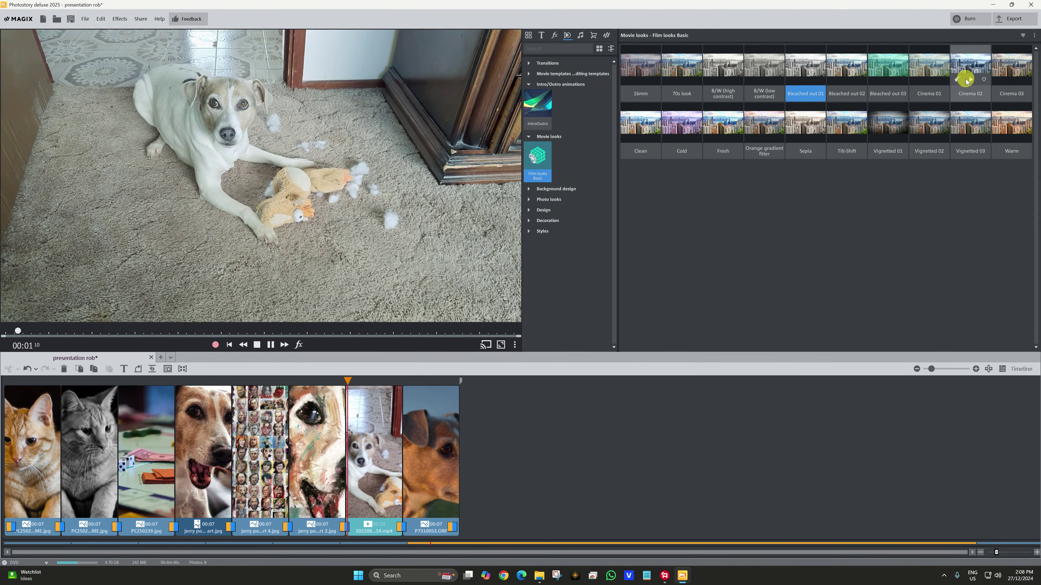
left_click(967, 77)
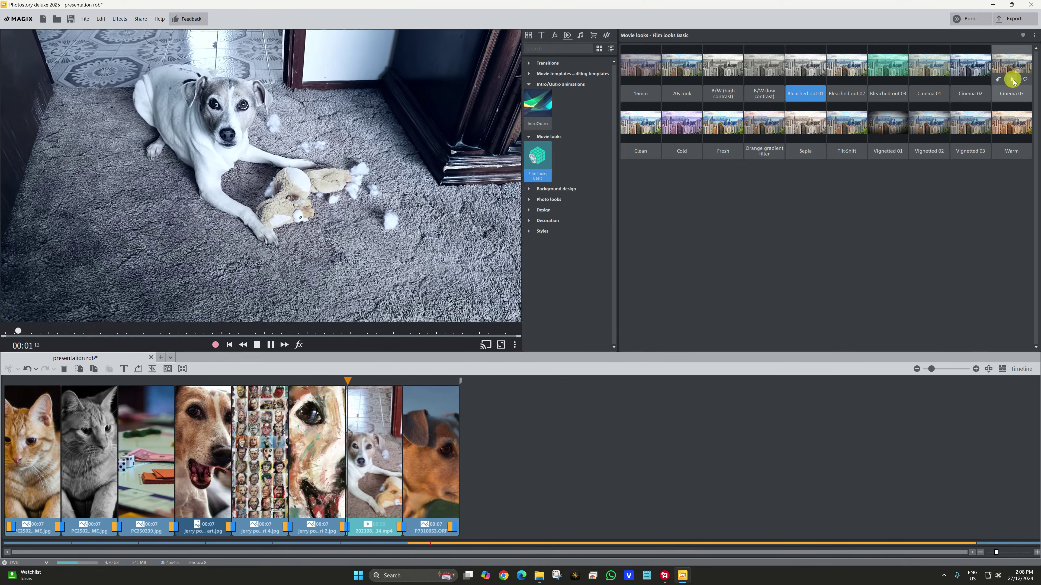
left_click(1010, 81)
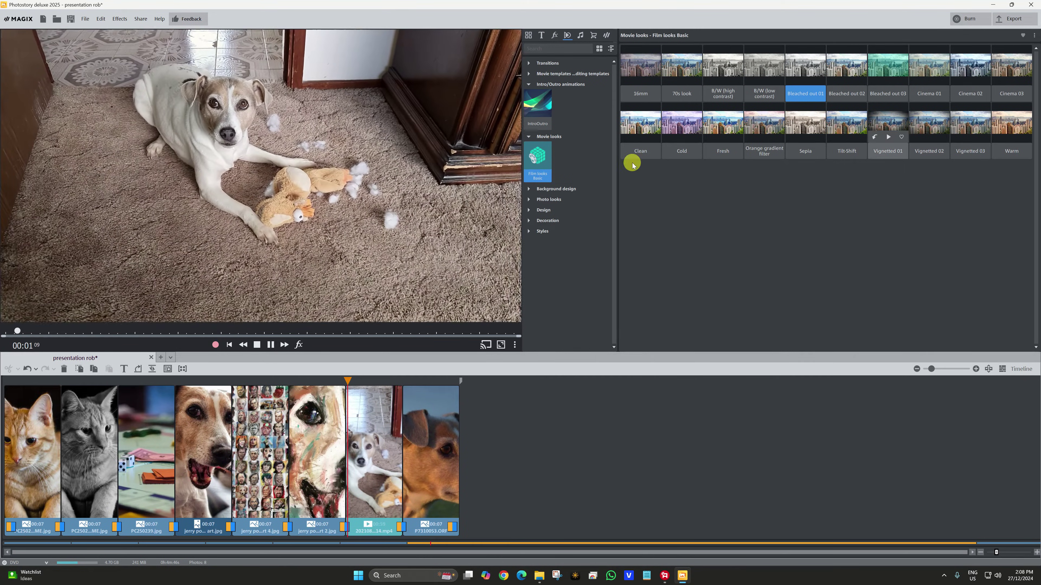
Preview the Vignetted 01 film look and the Balloons, Falling leaves, Filmstrip and Zoom from bottom portrait effects on the dog video
left_click(887, 137)
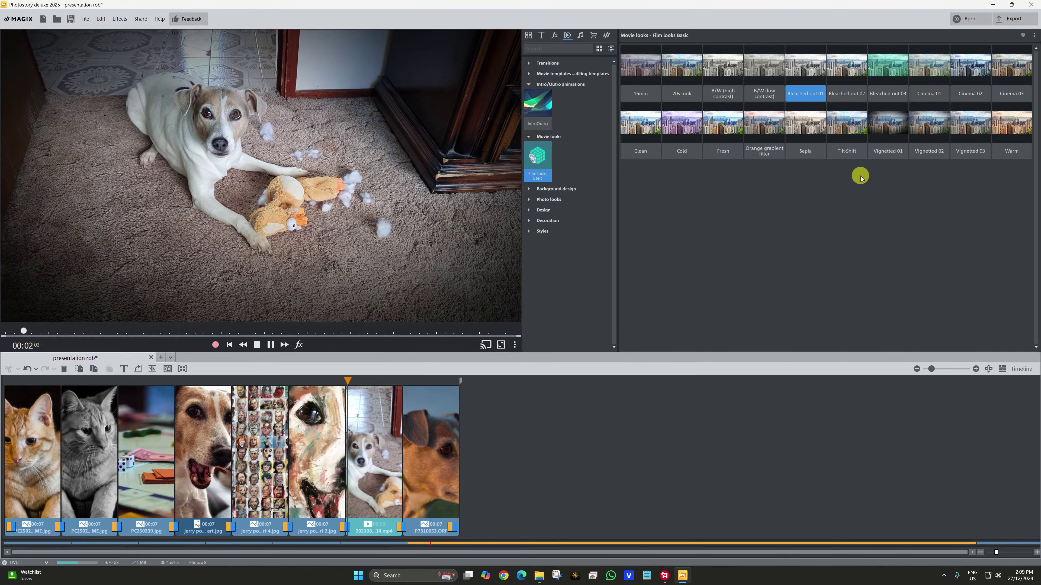
left_click(529, 189)
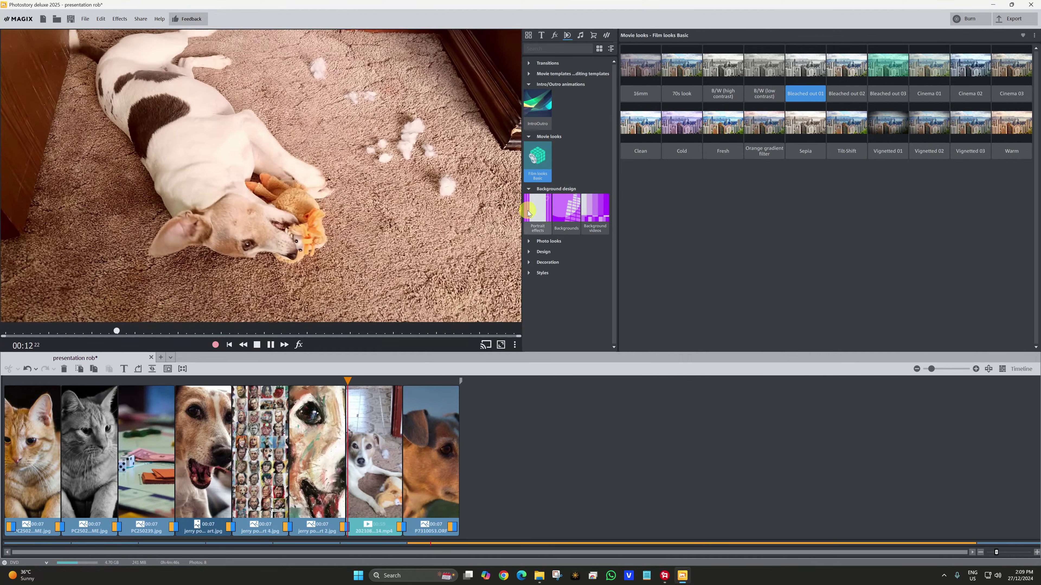
left_click(534, 208)
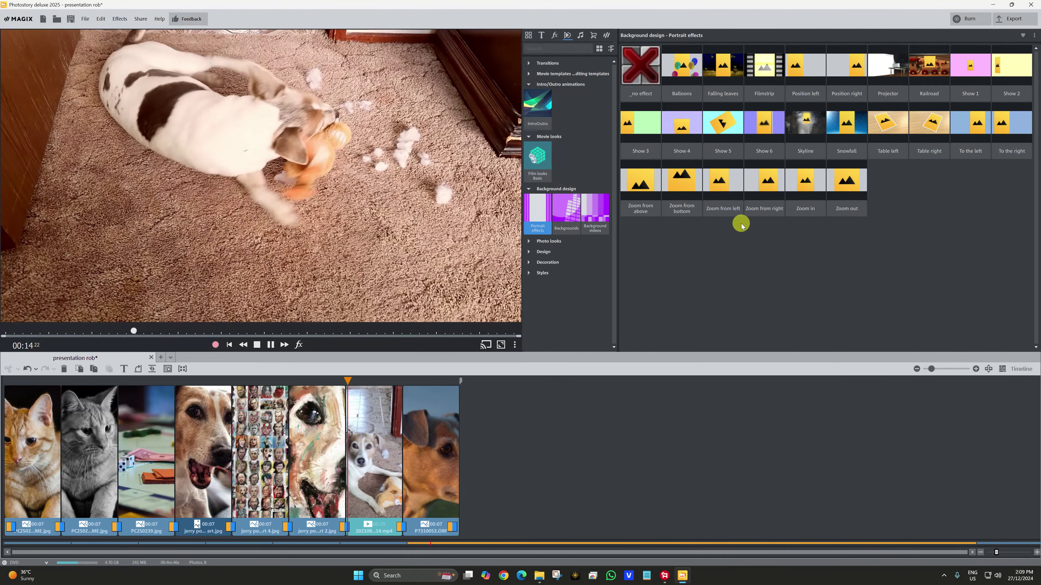
left_click(681, 77)
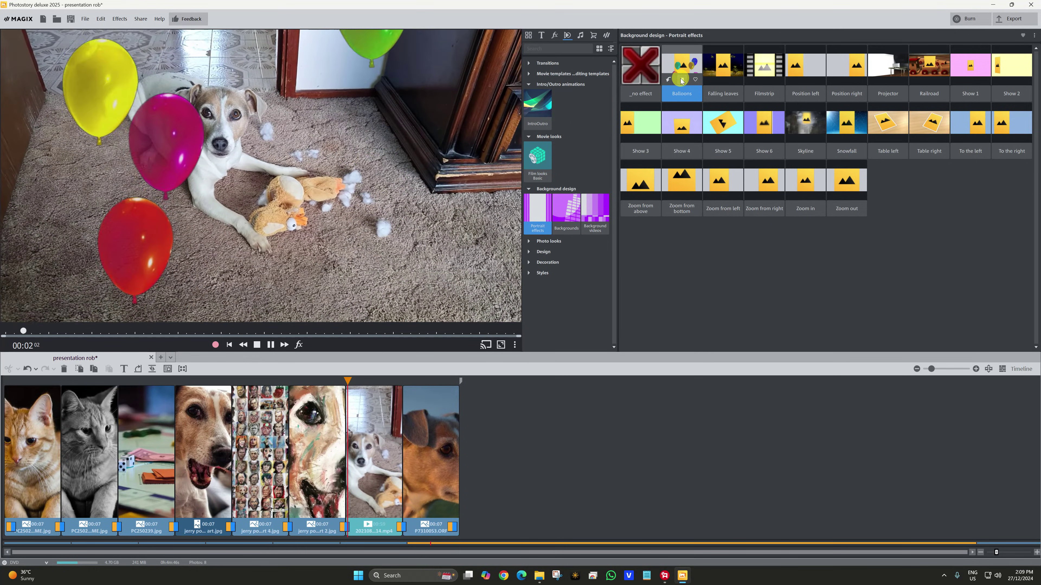
left_click(724, 82)
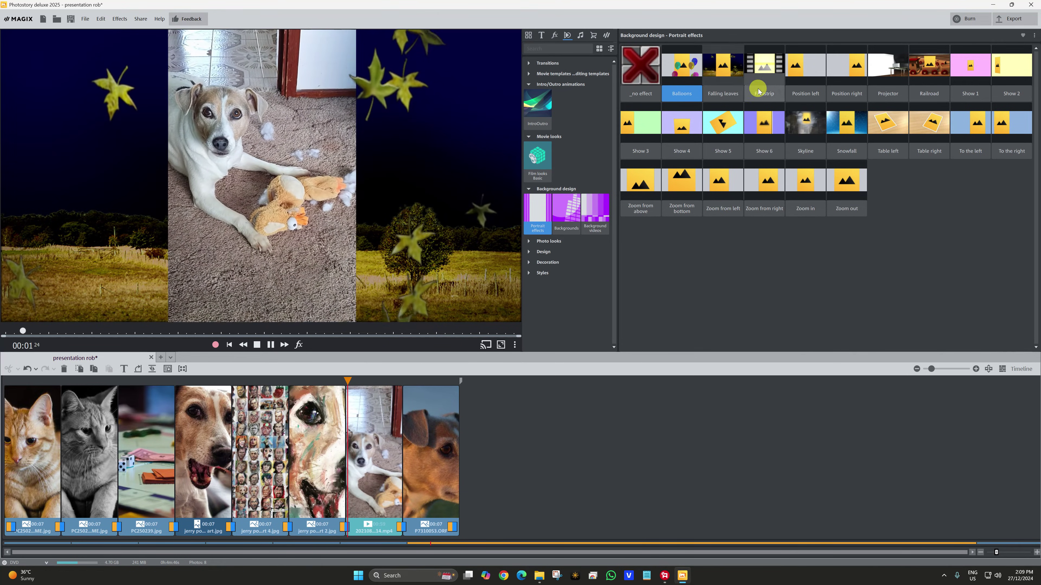
left_click(765, 79)
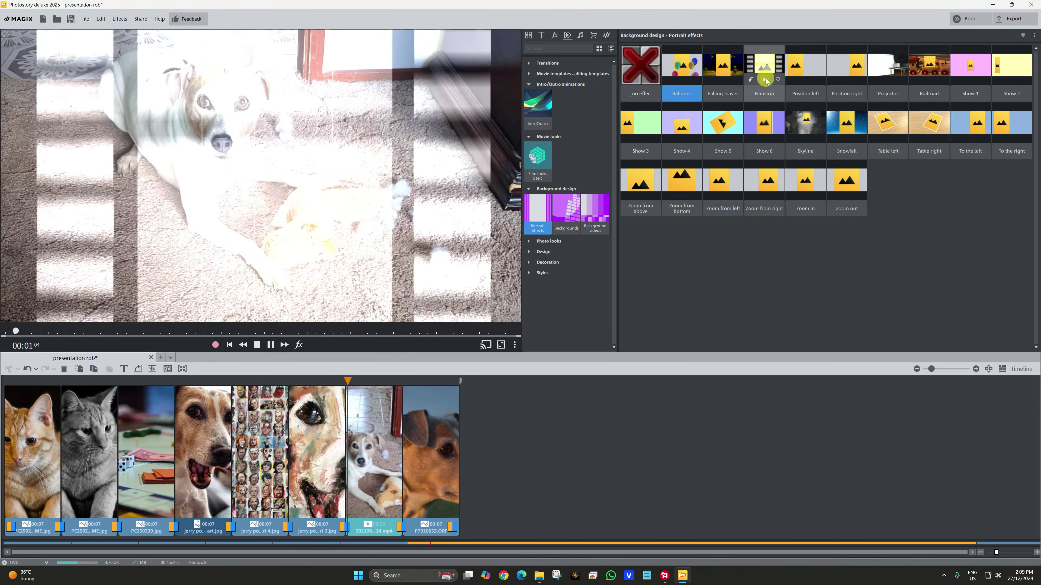
left_click(682, 195)
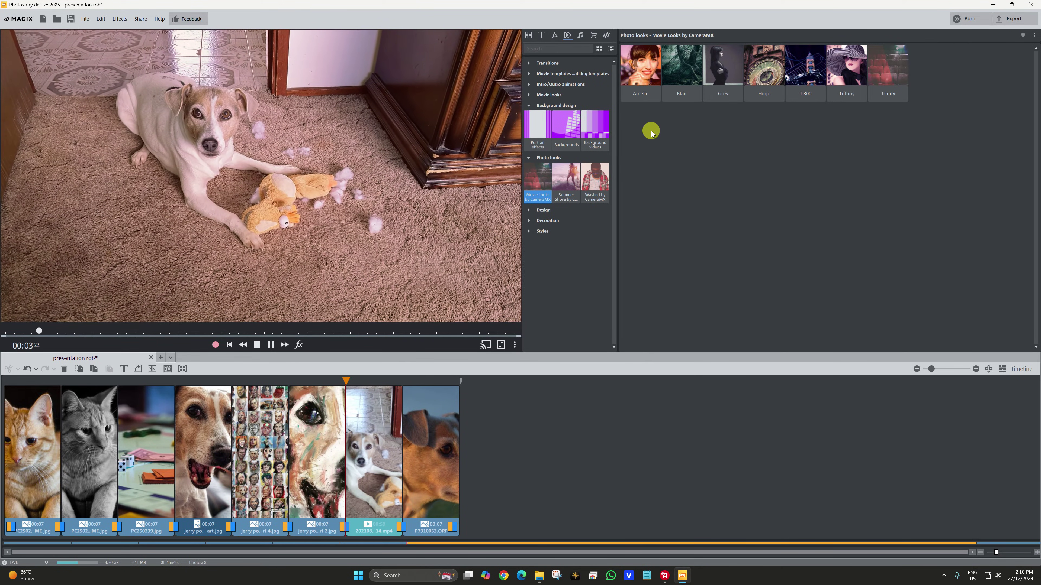
Preview the Blair and Grey photo looks from the Movie Looks by CameraMX collection on the dog video
mouse_move(681, 87)
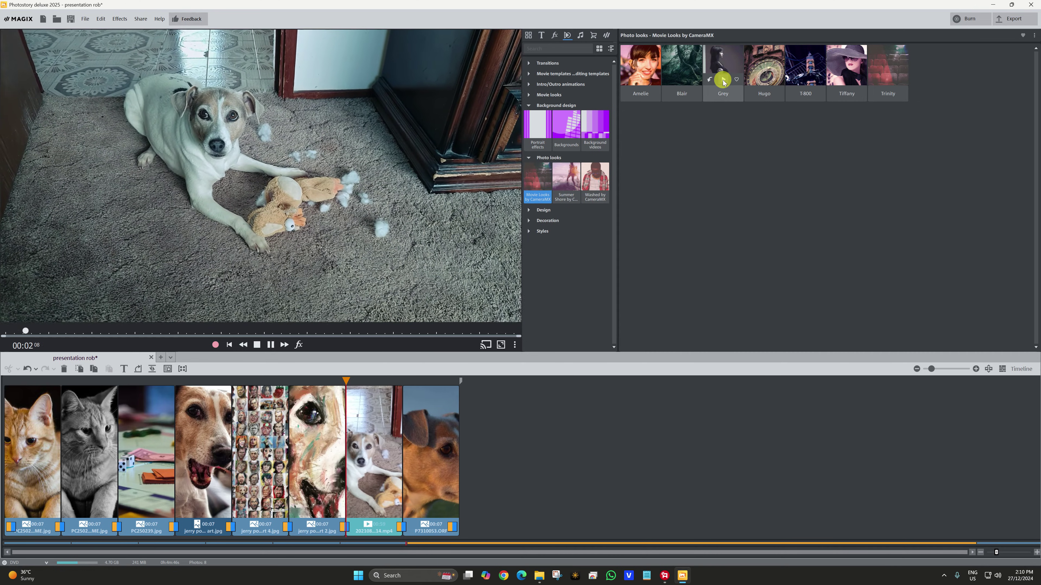
left_click(723, 81)
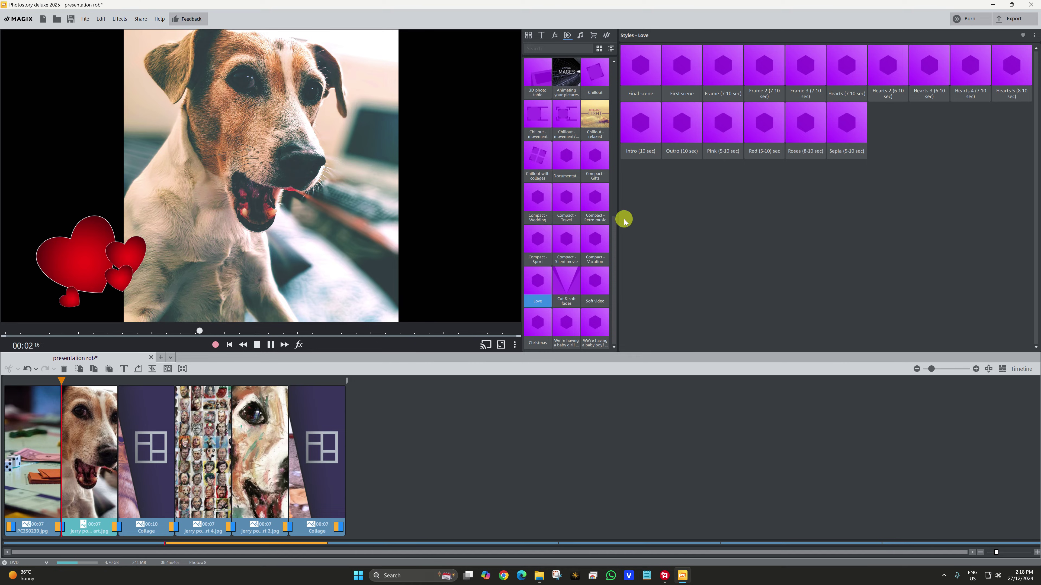
Preview the Snow, Reindeer 3 and Santa Claus 1 effects from the Christmas style on the close-up dog photo
left_click(543, 328)
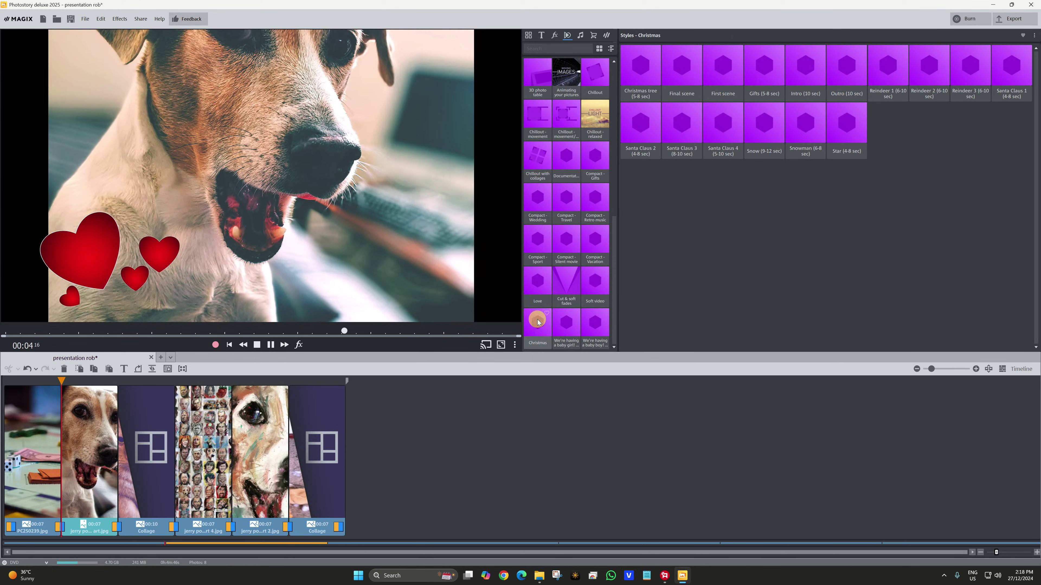
left_click(763, 140)
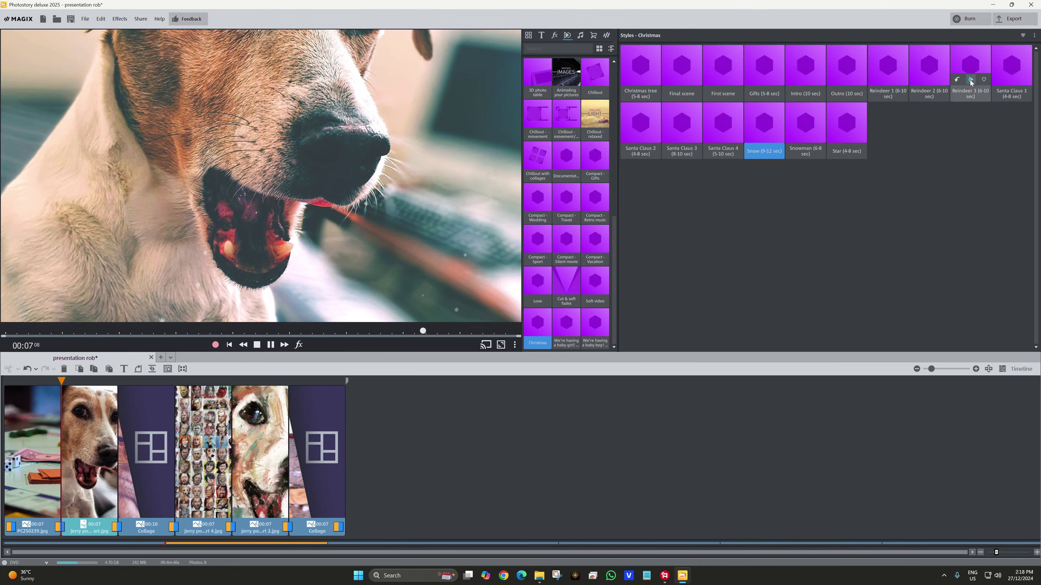
left_click(970, 80)
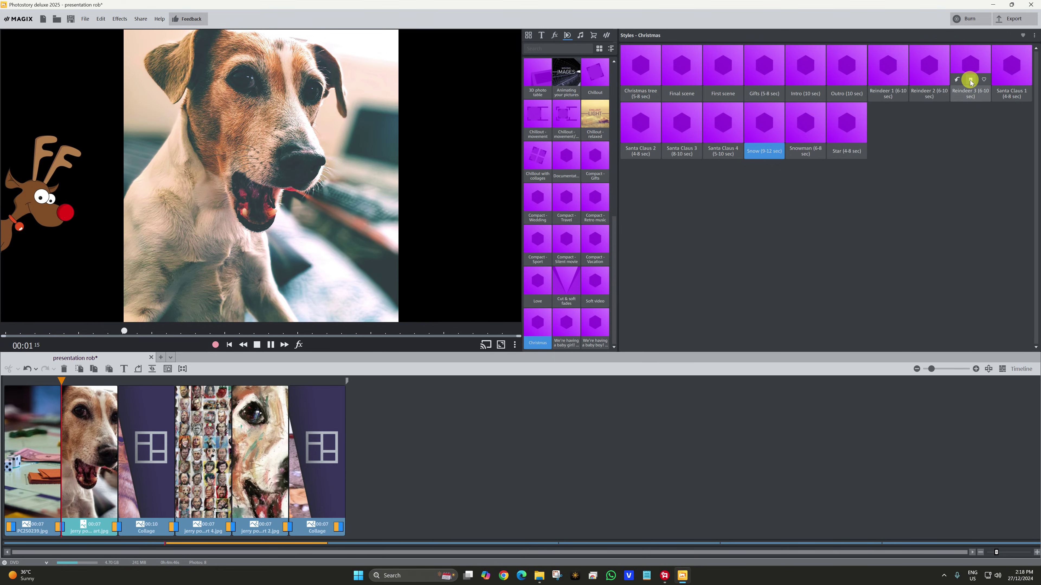
left_click(1010, 80)
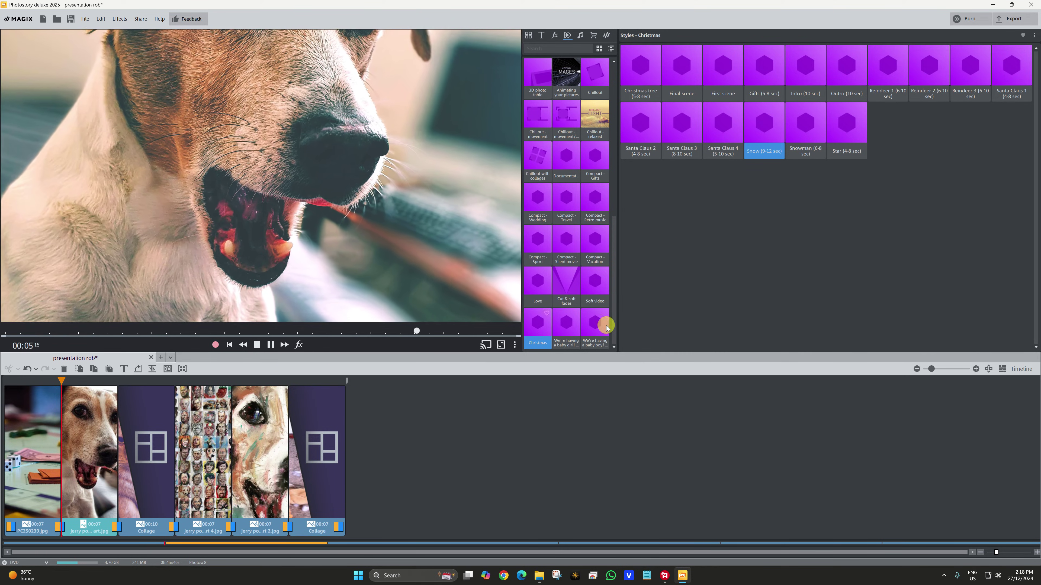
Look through the Free Songs collection and play a preview of the Brumal Promenade song
left_click(580, 35)
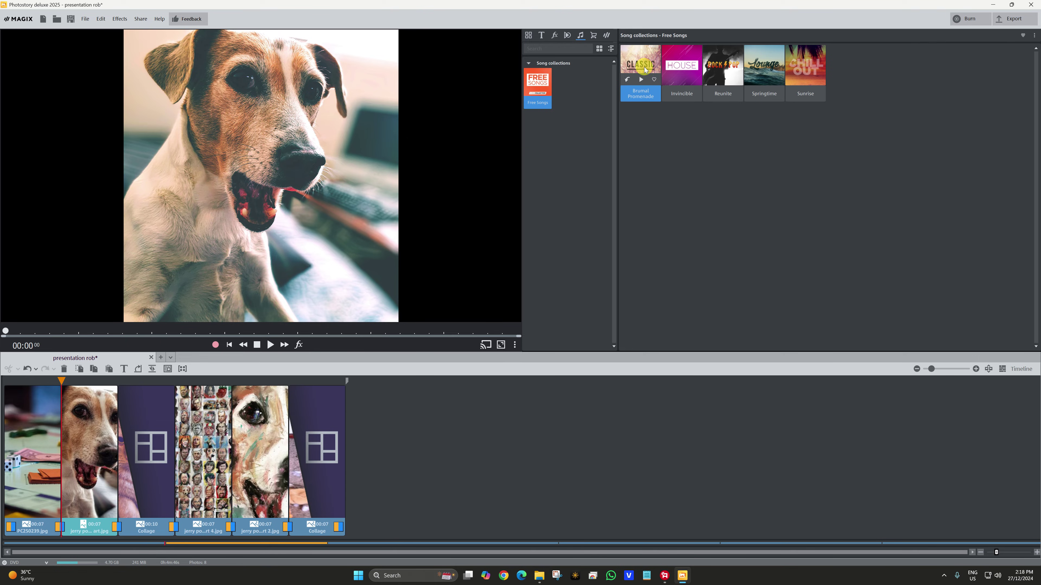
left_click(642, 79)
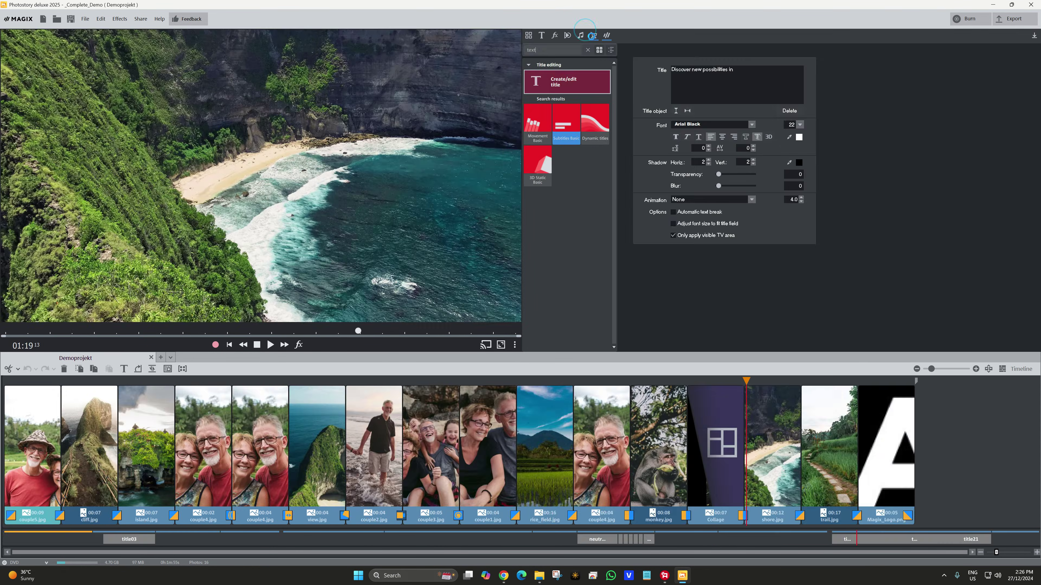
Open the MAGIX Hub's Text to Speech feature and enter a greeting beginning "hello there" that introduces the speaker, using the Gisela voice
left_click(592, 36)
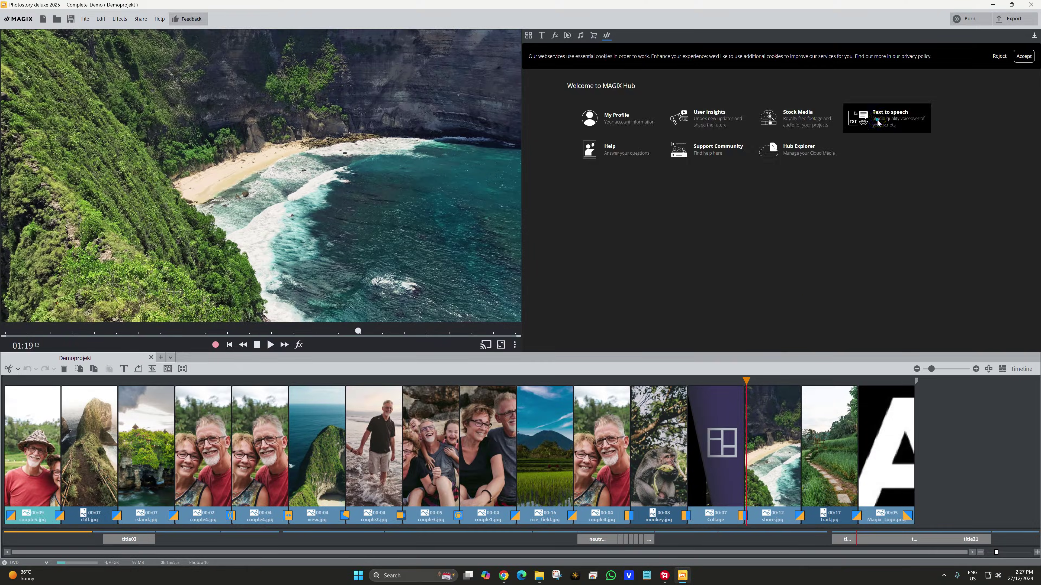
left_click(816, 150)
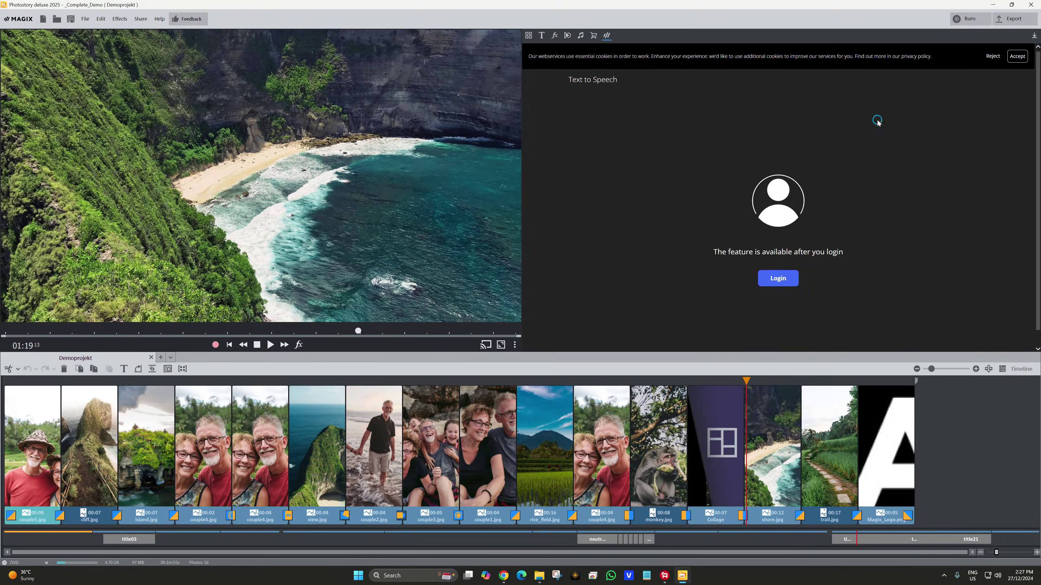
type("o there ")
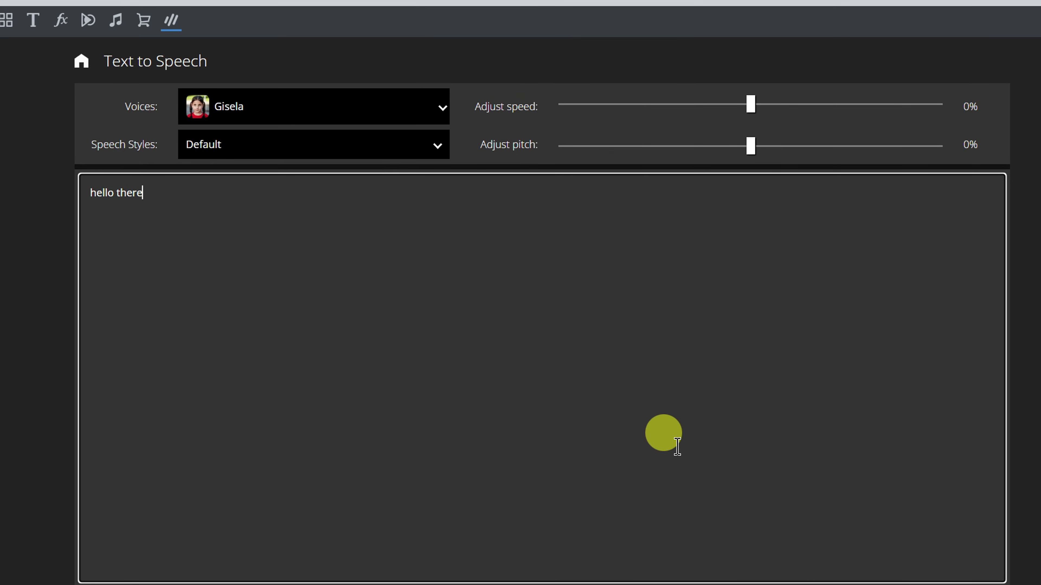
type("my name is Jerry")
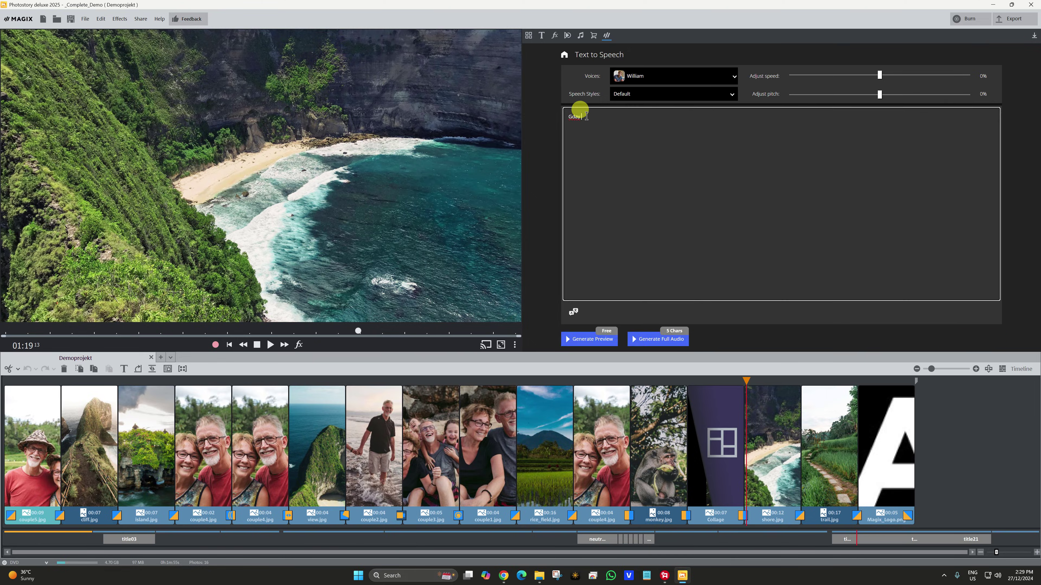
Enter "Gday cobber hows it hanging" as the speech text for the William voice with the Default speech style
type("bber hows it hanging")
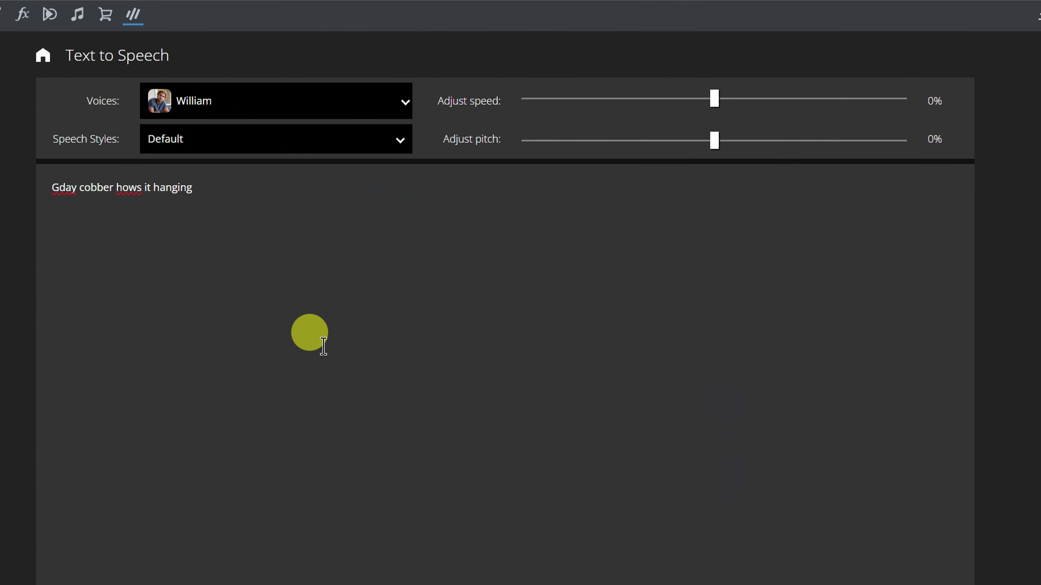